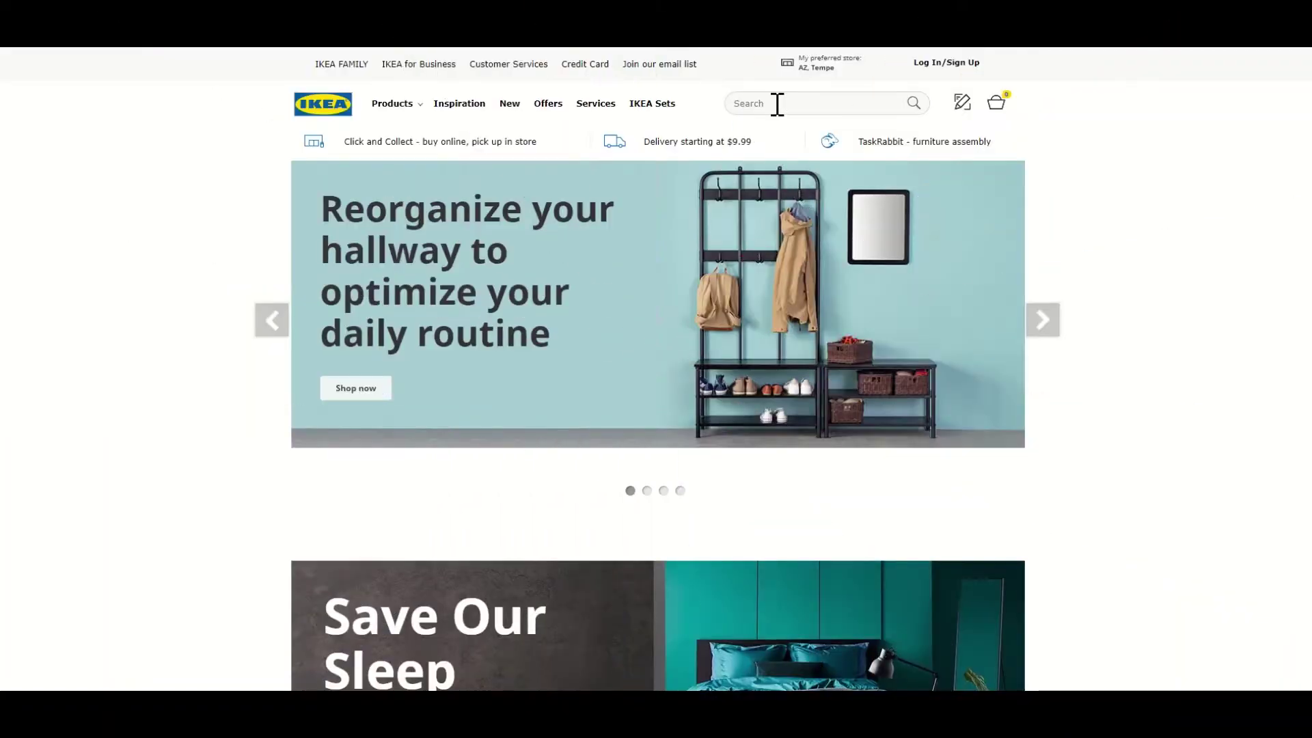
Step: Search the IKEA site for 'kallax'
left_click(777, 103)
type("ka")
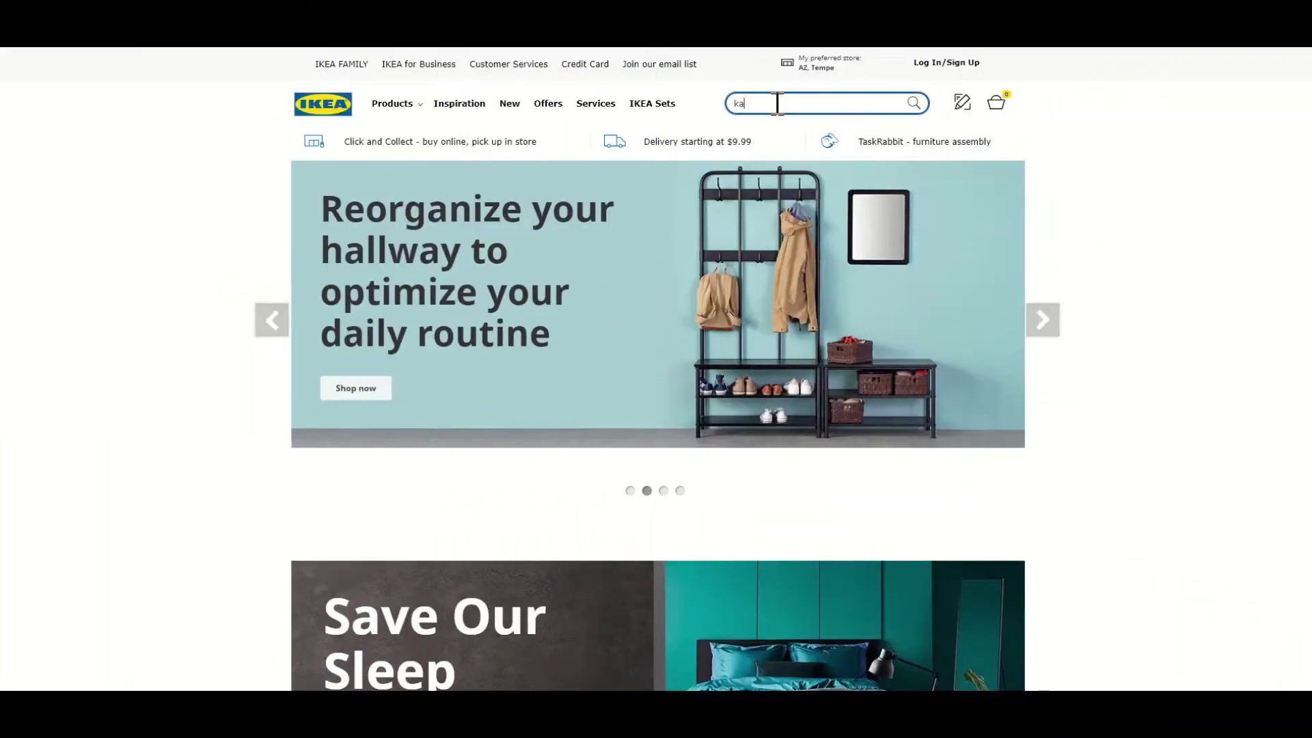
type("llax")
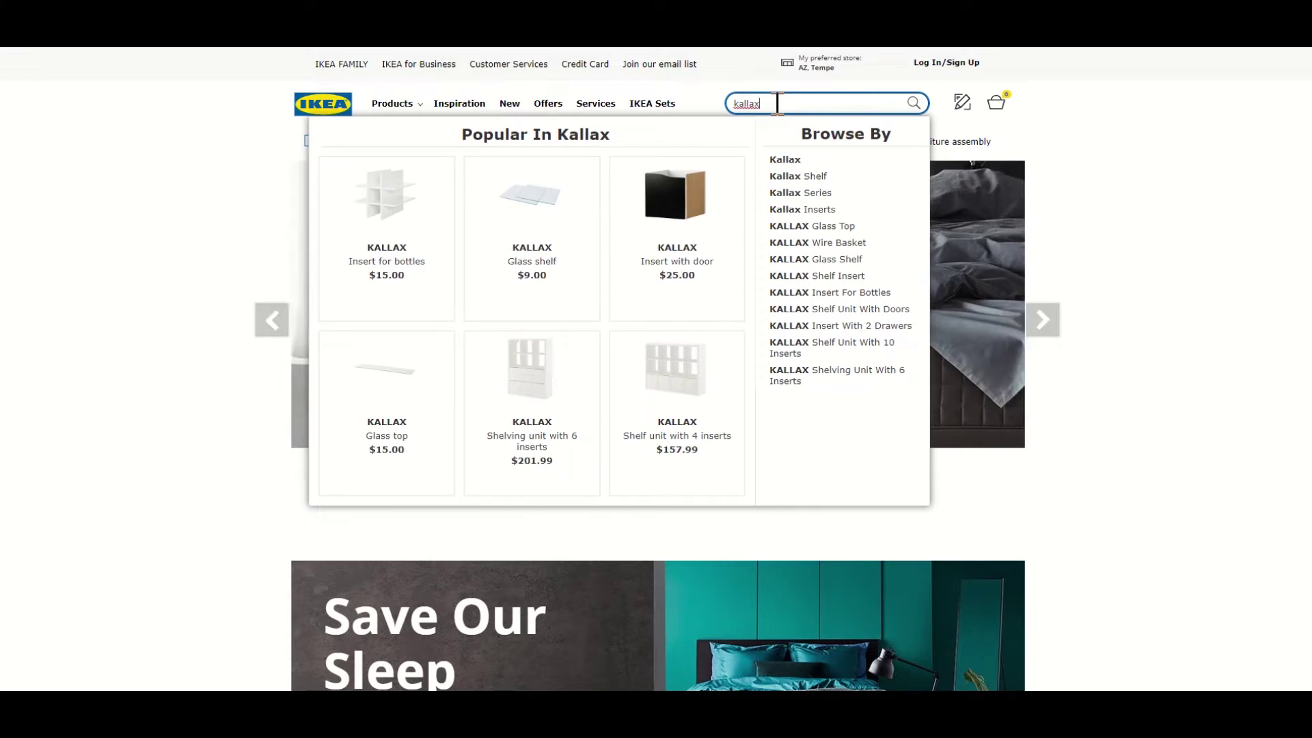
key("Return")
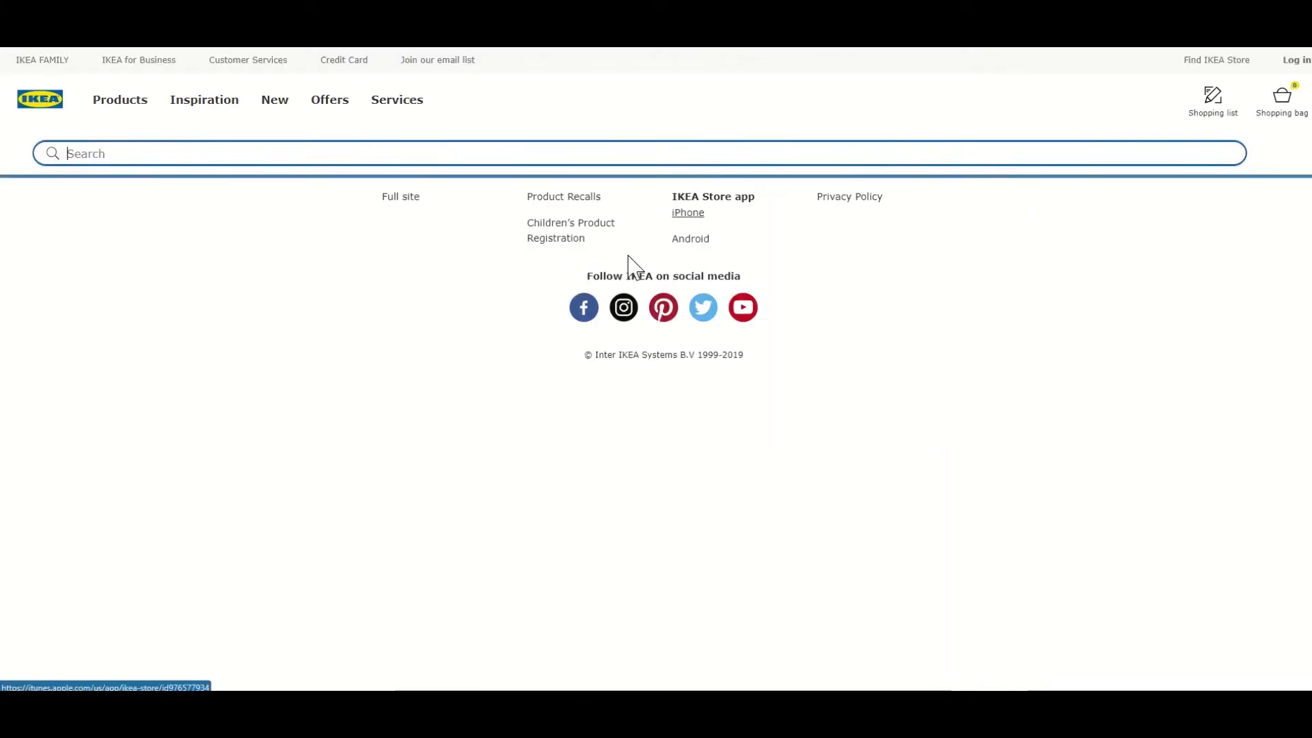
Step: Open the $79 KALLAX shelf unit and view its 77 x 147 x 39 cm dimension drawing
scroll(410, 364, "down", 4)
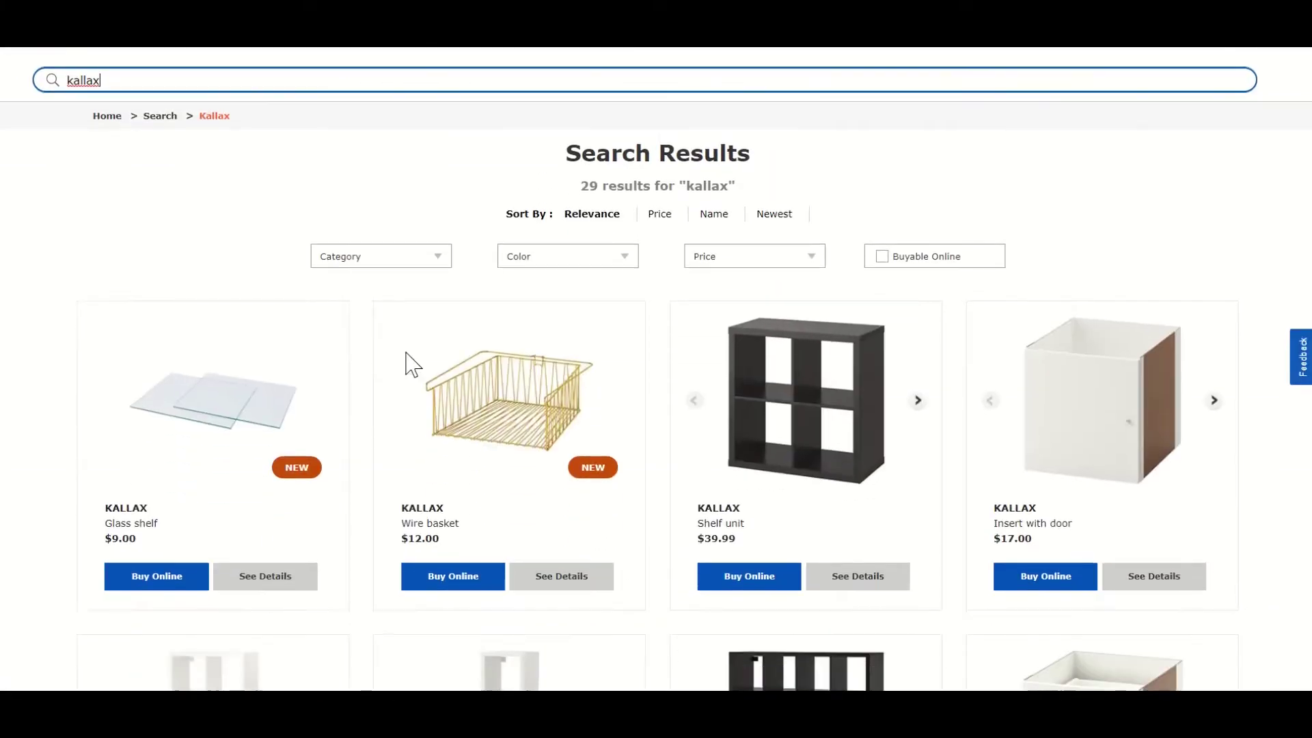
scroll(403, 364, "down", 3)
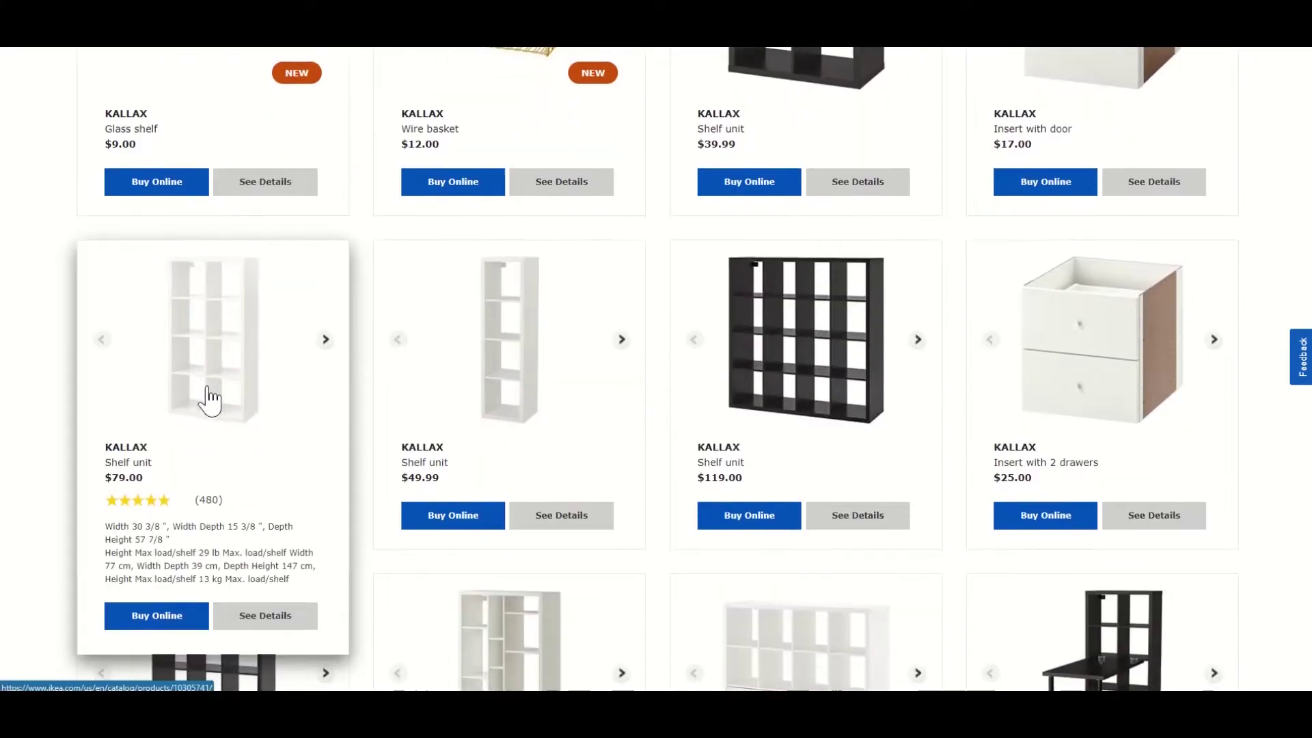
left_click(275, 617)
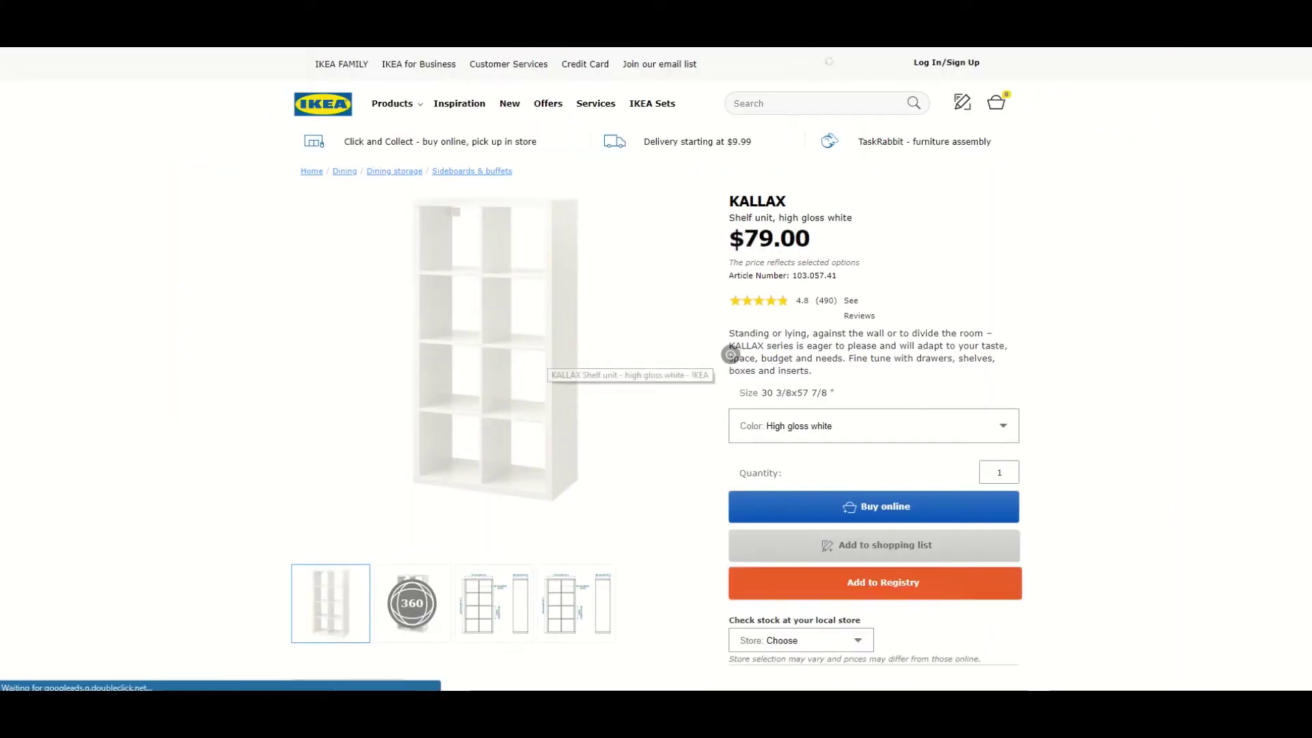
scroll(683, 369, "down", 1)
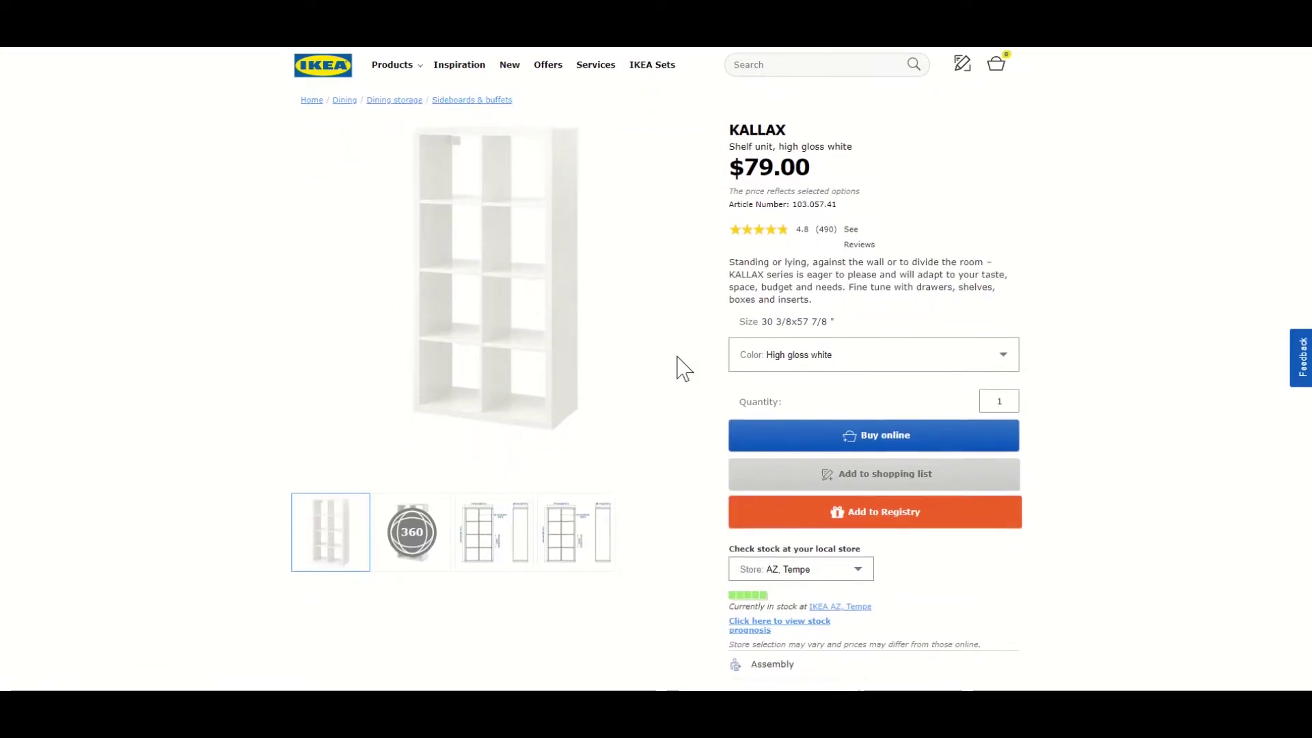
left_click(477, 537)
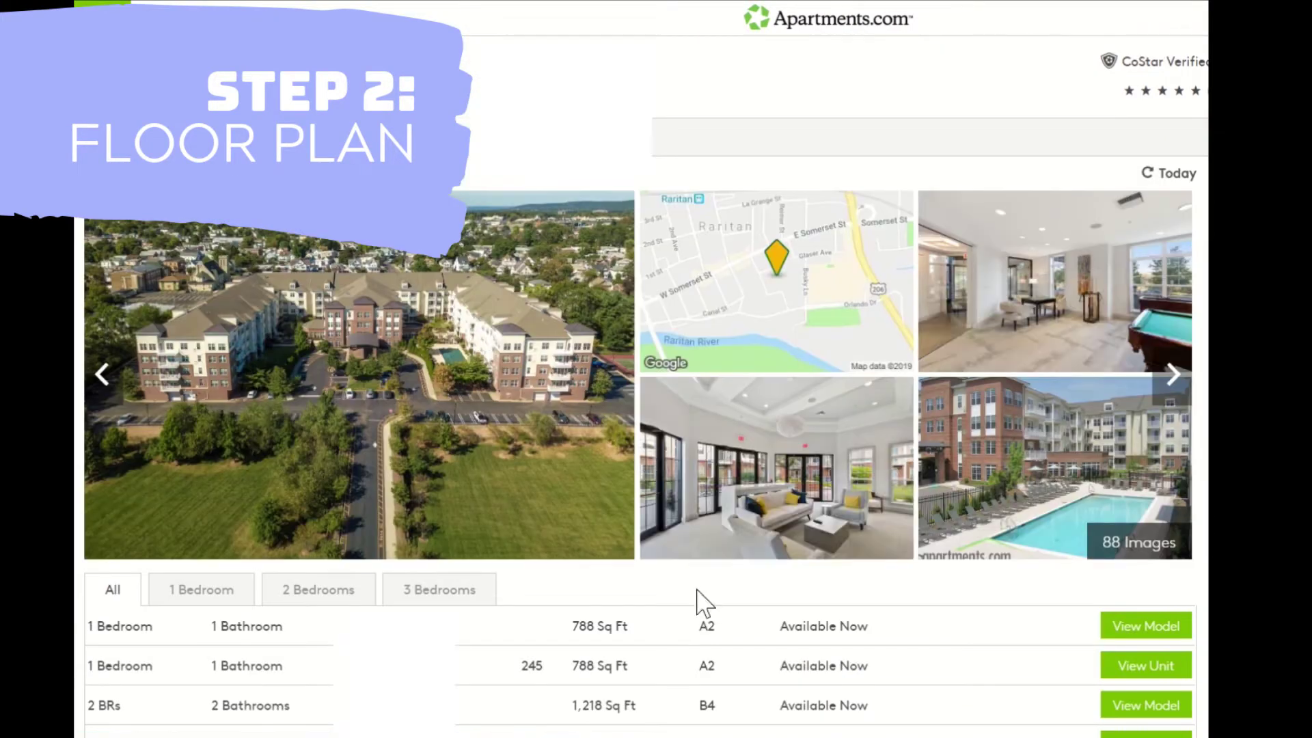
Step: Filter to 2-bedroom units, open unit #142 and bring up its B3 line-drawing image's options
left_click(297, 594)
scroll(425, 565, "down", 5)
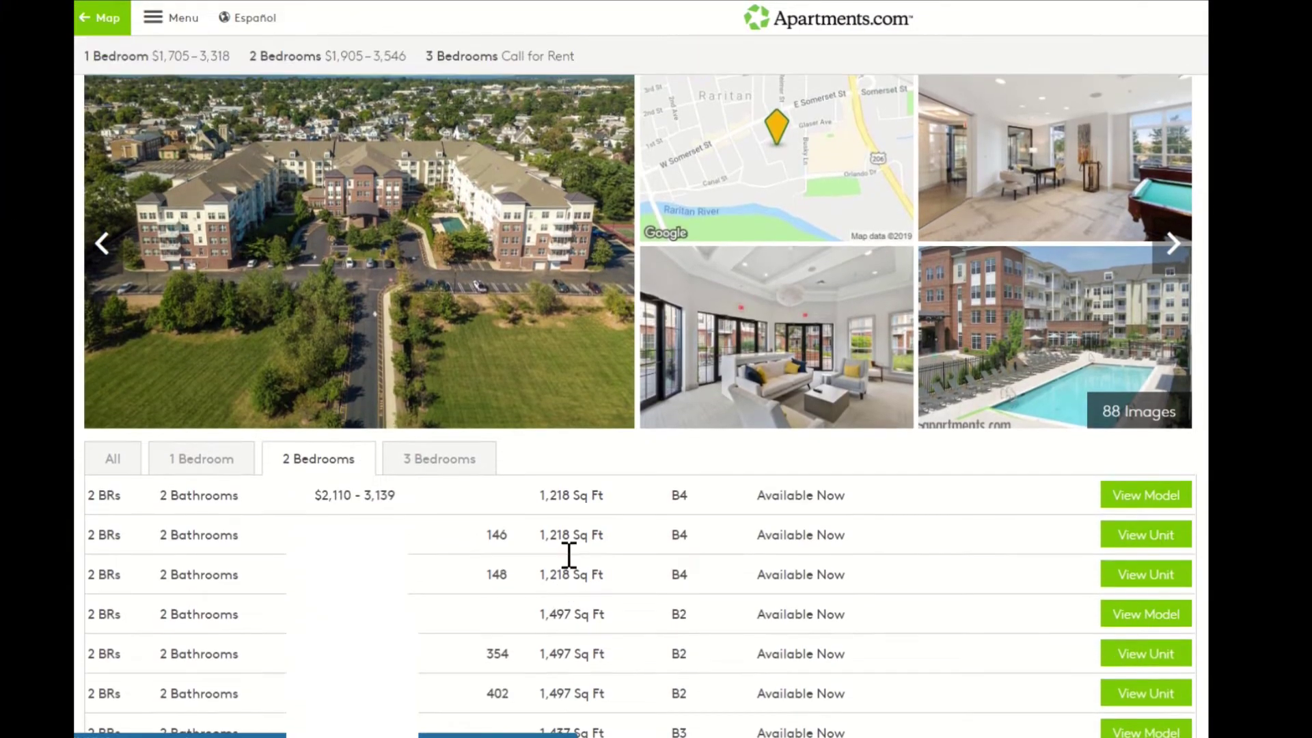
scroll(573, 564, "down", 6)
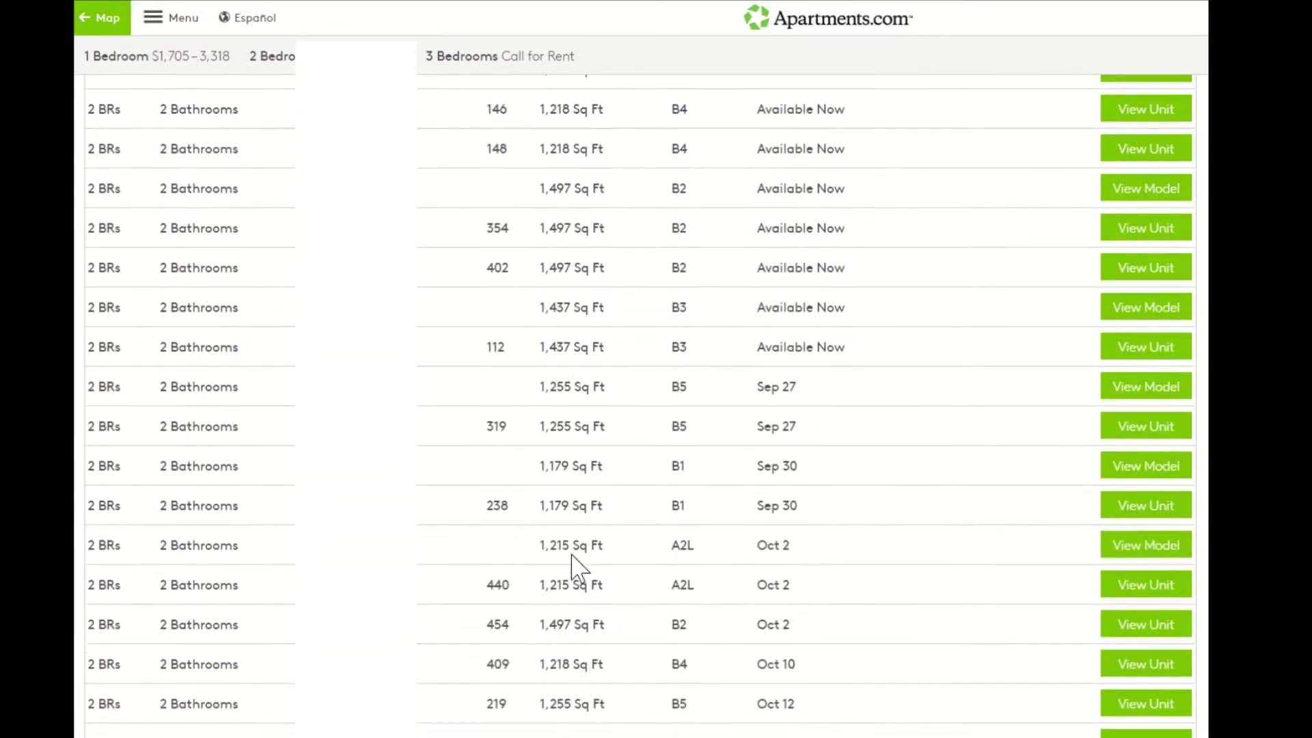
scroll(573, 555, "down", 2)
left_click(1162, 457)
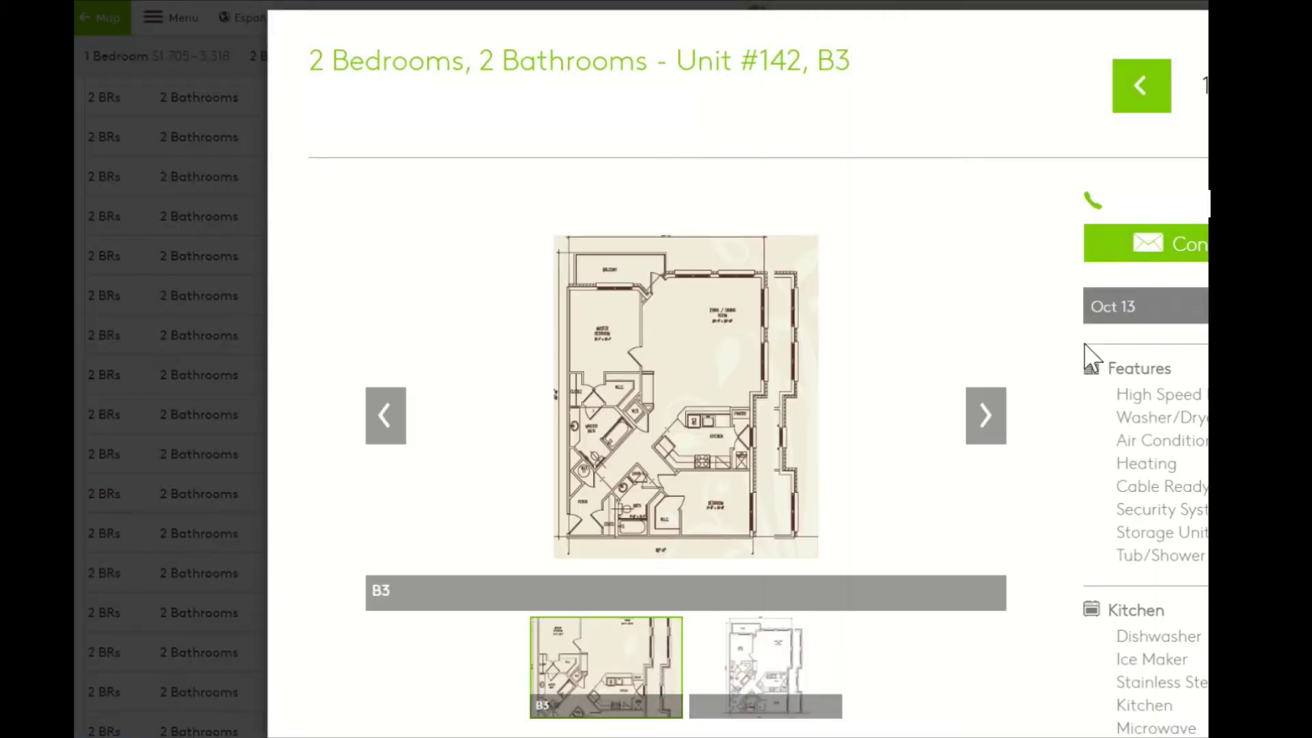
left_click(999, 437)
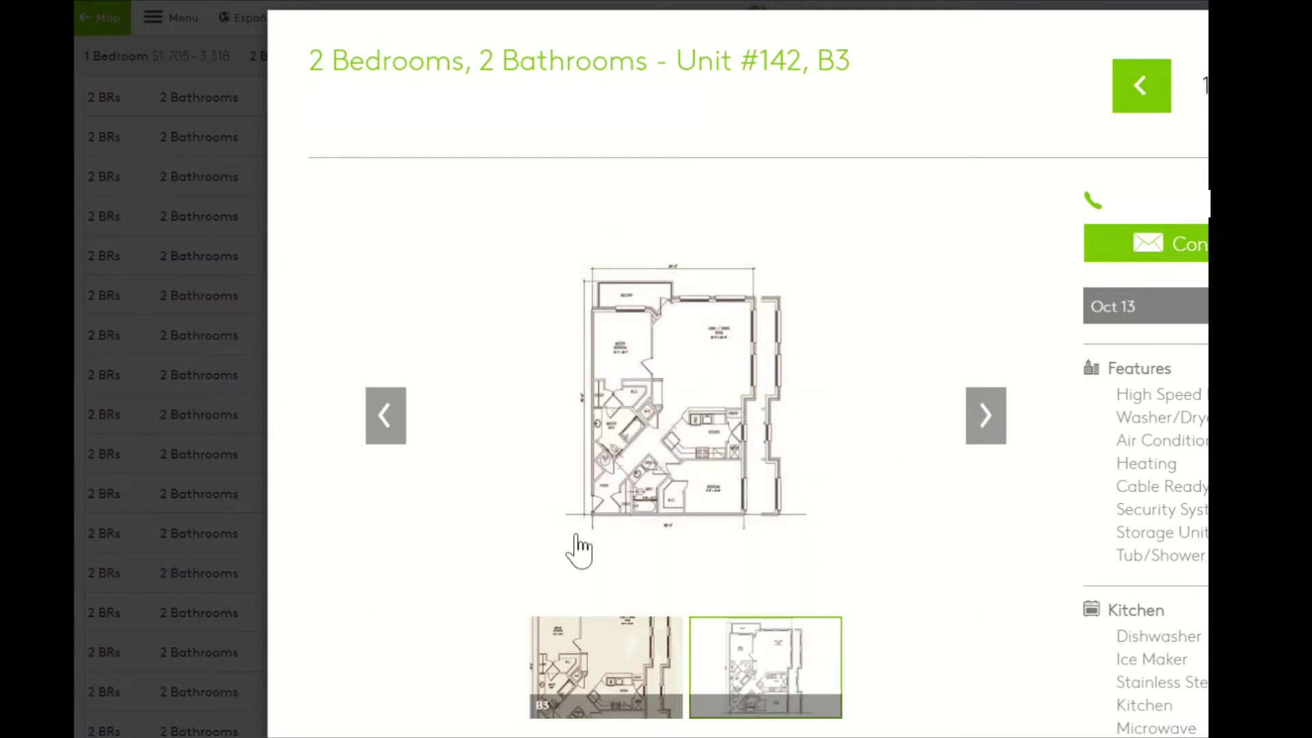
right_click(695, 373)
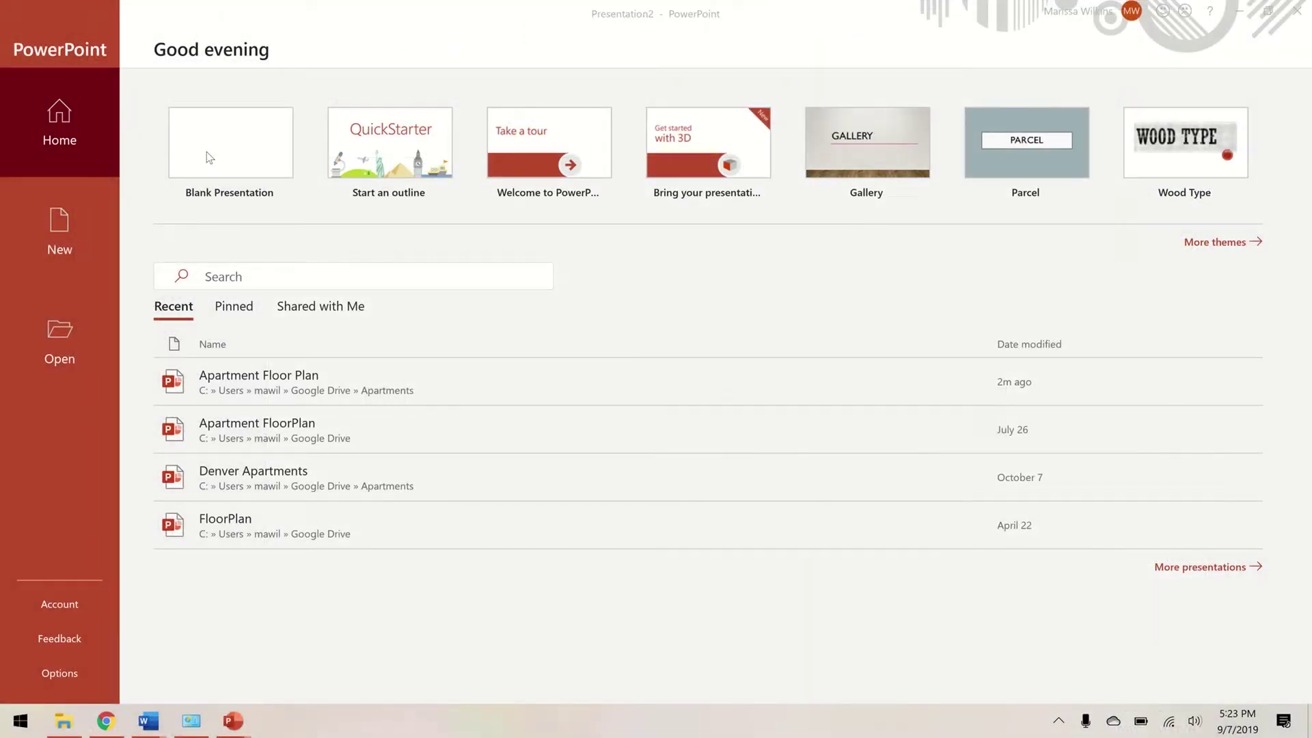
Step: Create a blank presentation and delete the title and subtitle placeholders from slide 1
left_click(210, 158)
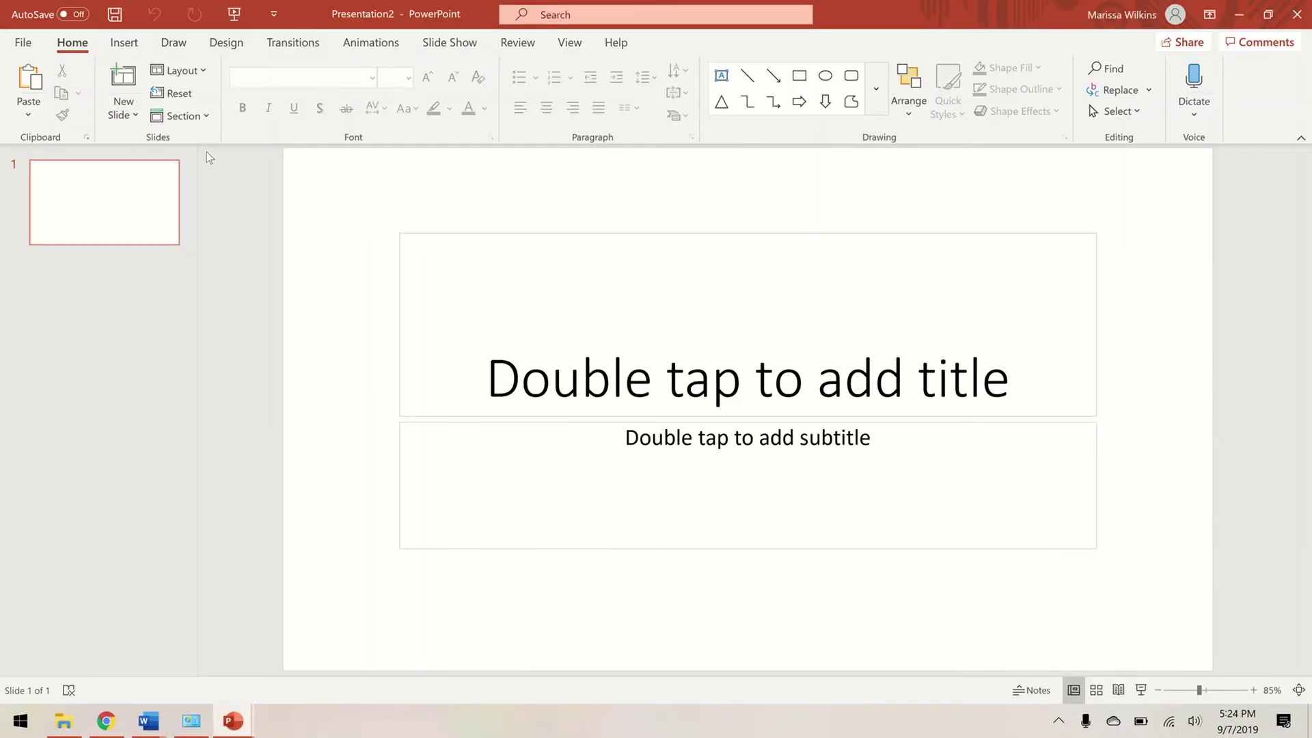
left_click_drag(352, 205, 1175, 598)
key("Delete")
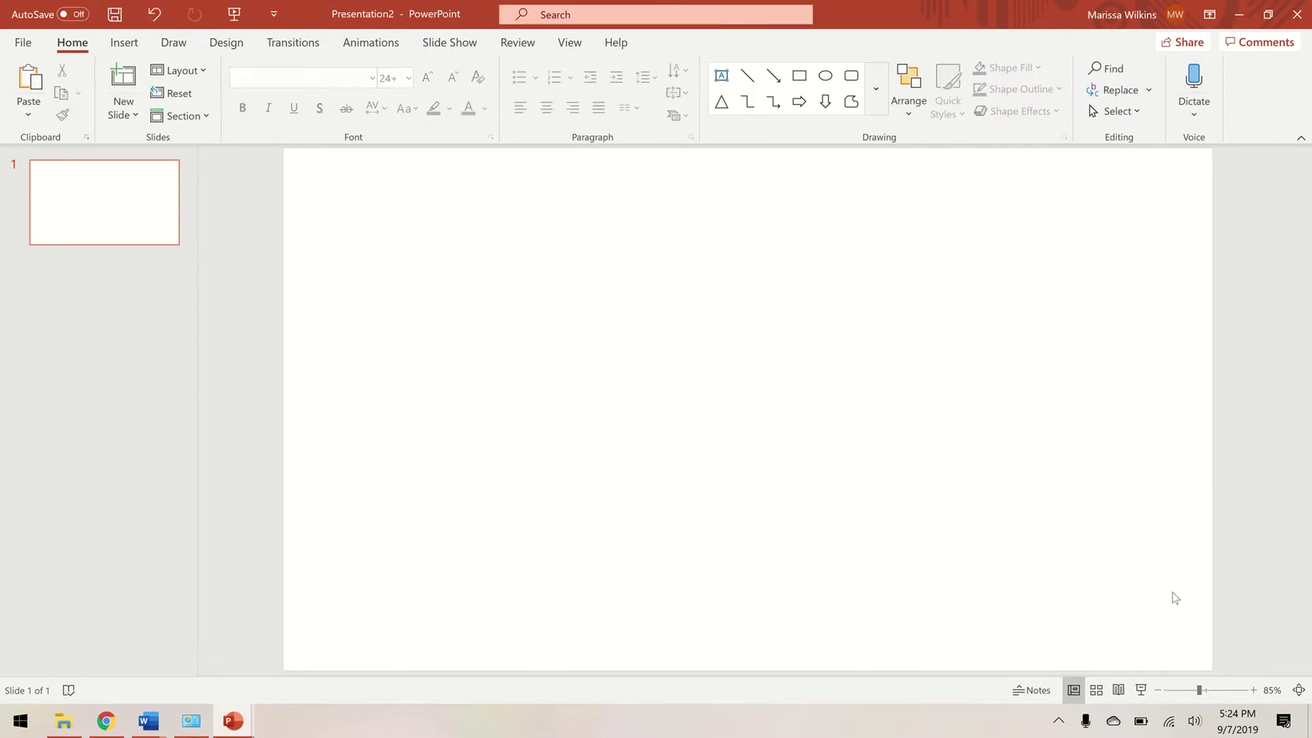
Step: Paste the floor plan as a picture and crop off its empty left and right margins
right_click(668, 251)
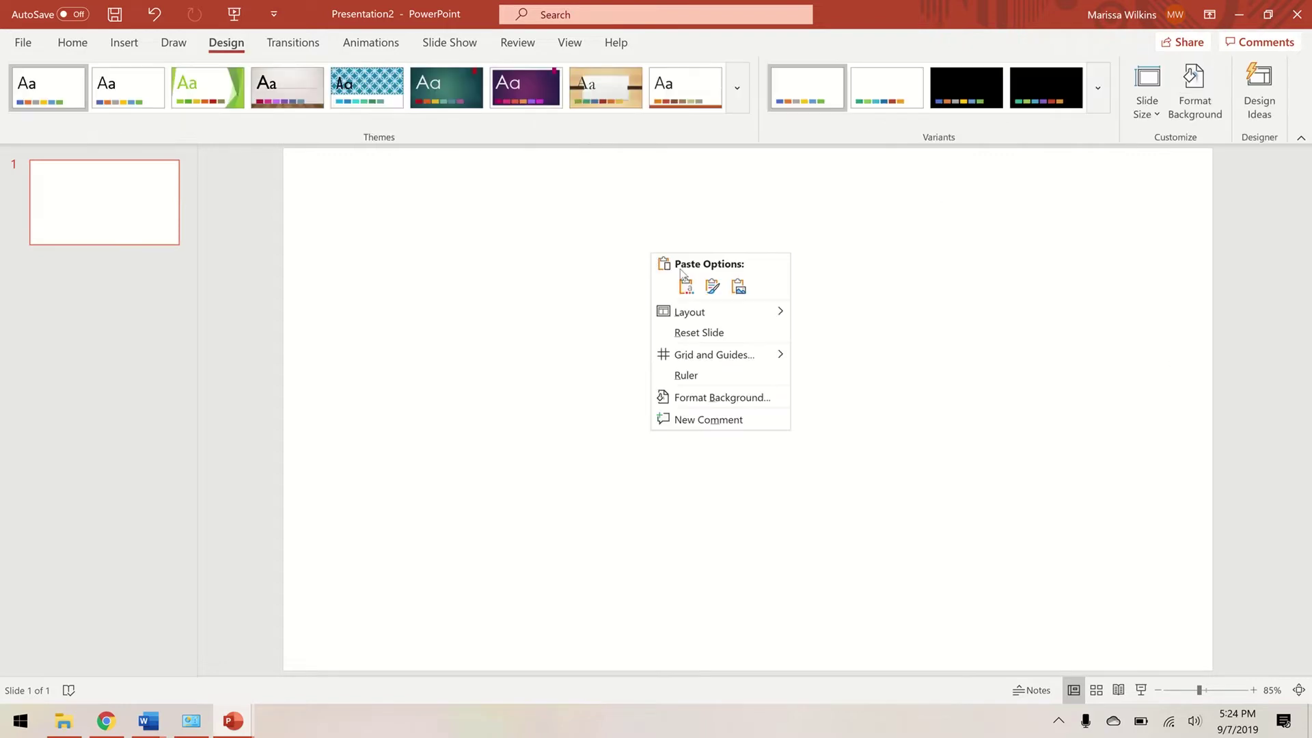
left_click(738, 283)
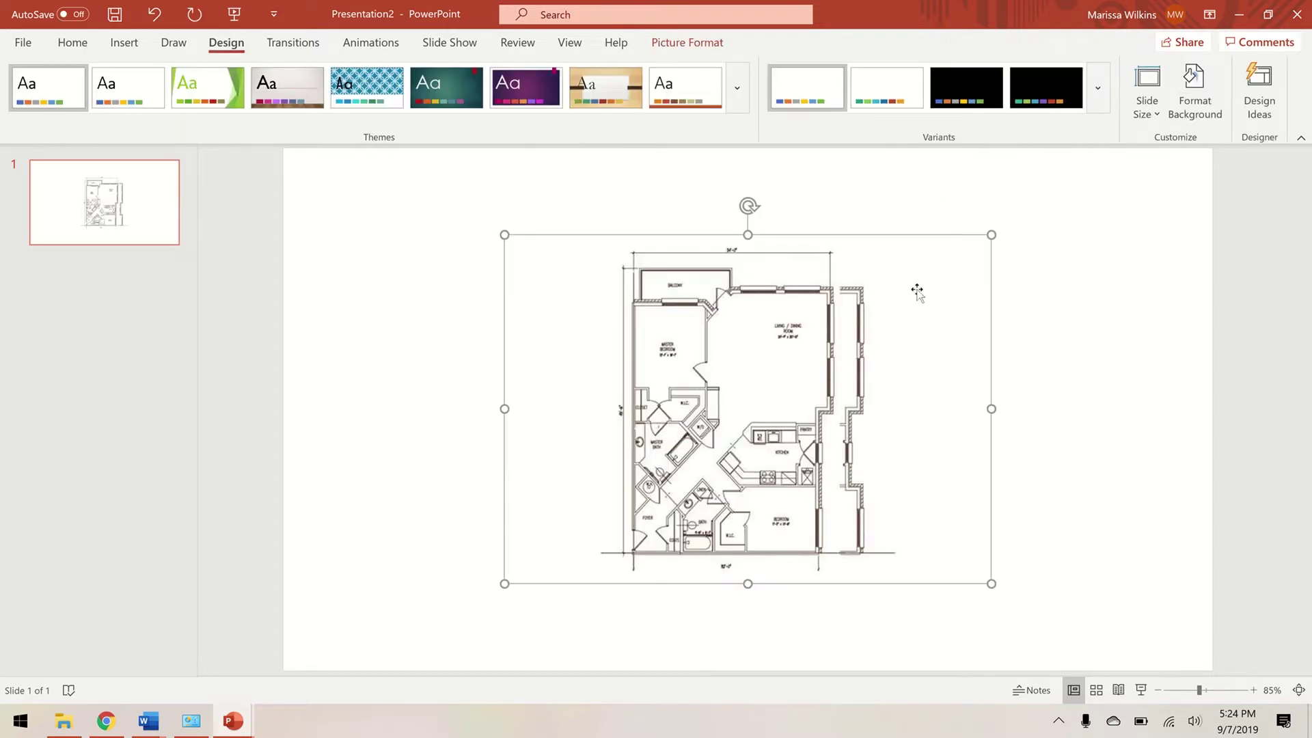
double_click(844, 291)
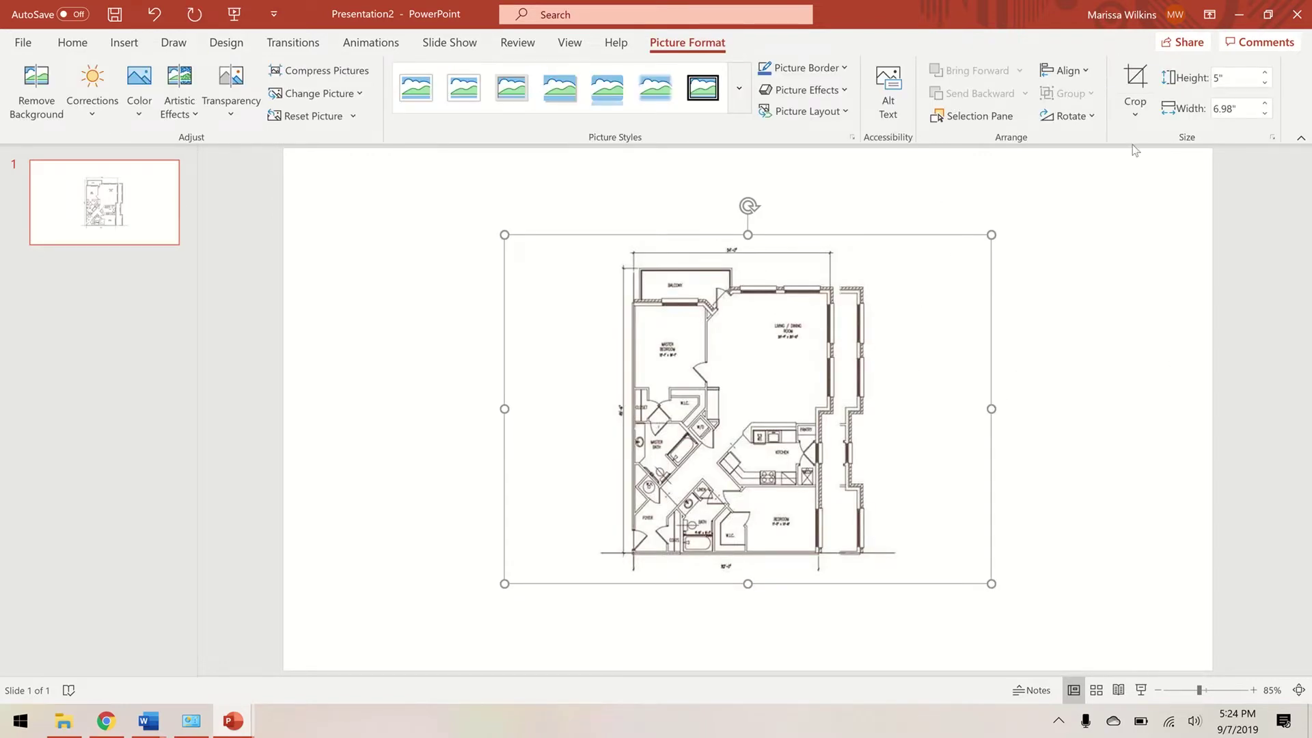
left_click(1135, 85)
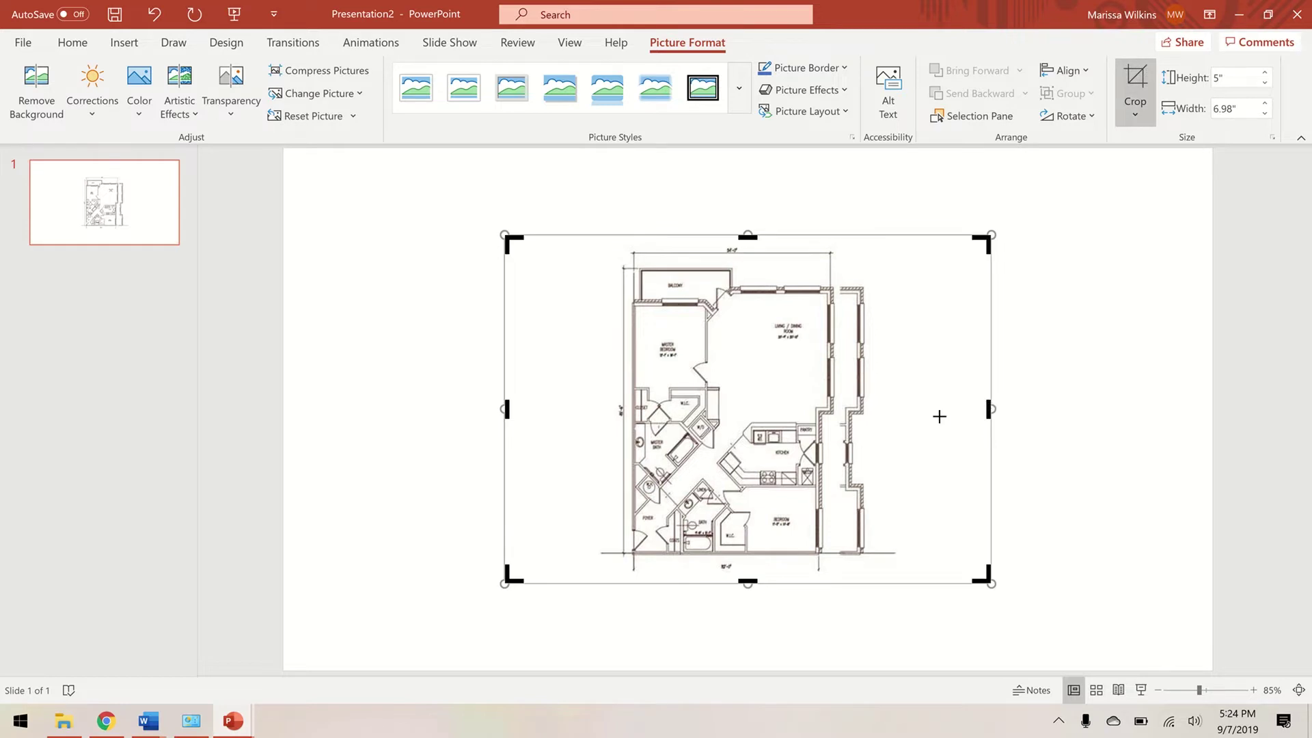
left_click_drag(989, 409, 878, 409)
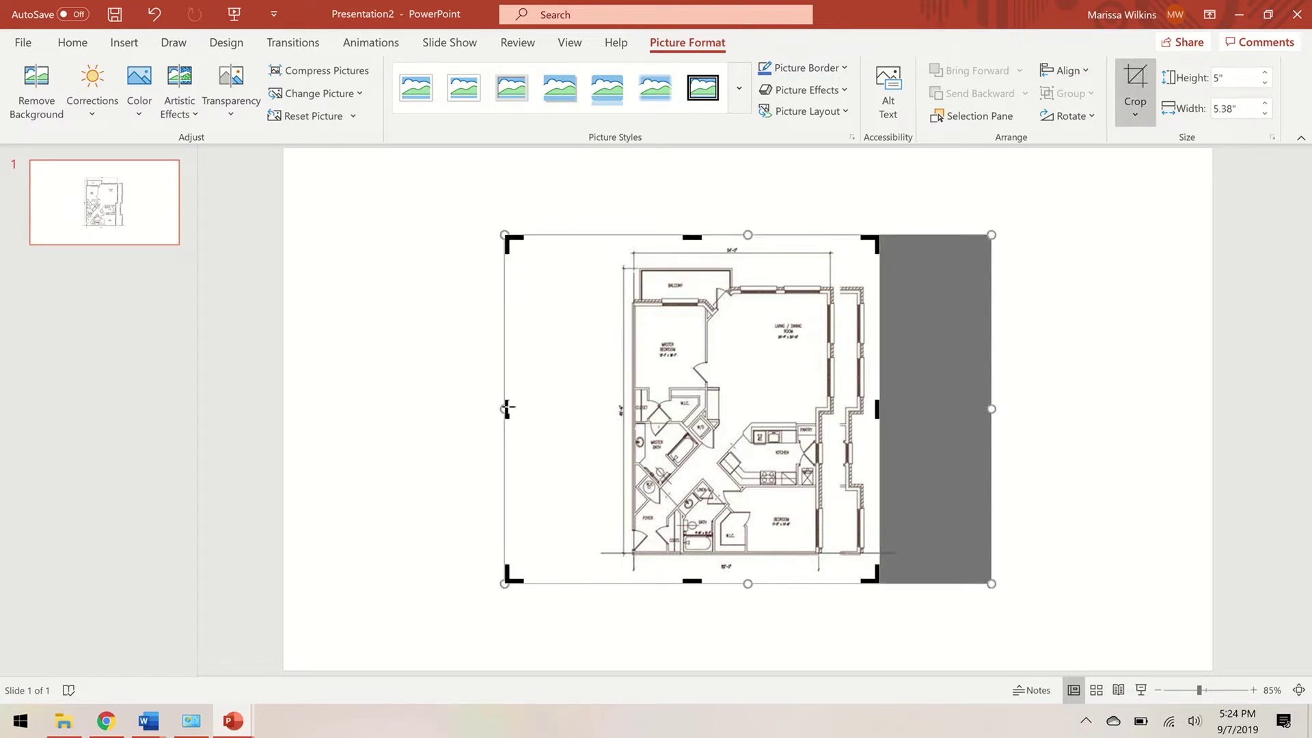
left_click_drag(506, 409, 622, 408)
left_click(1059, 322)
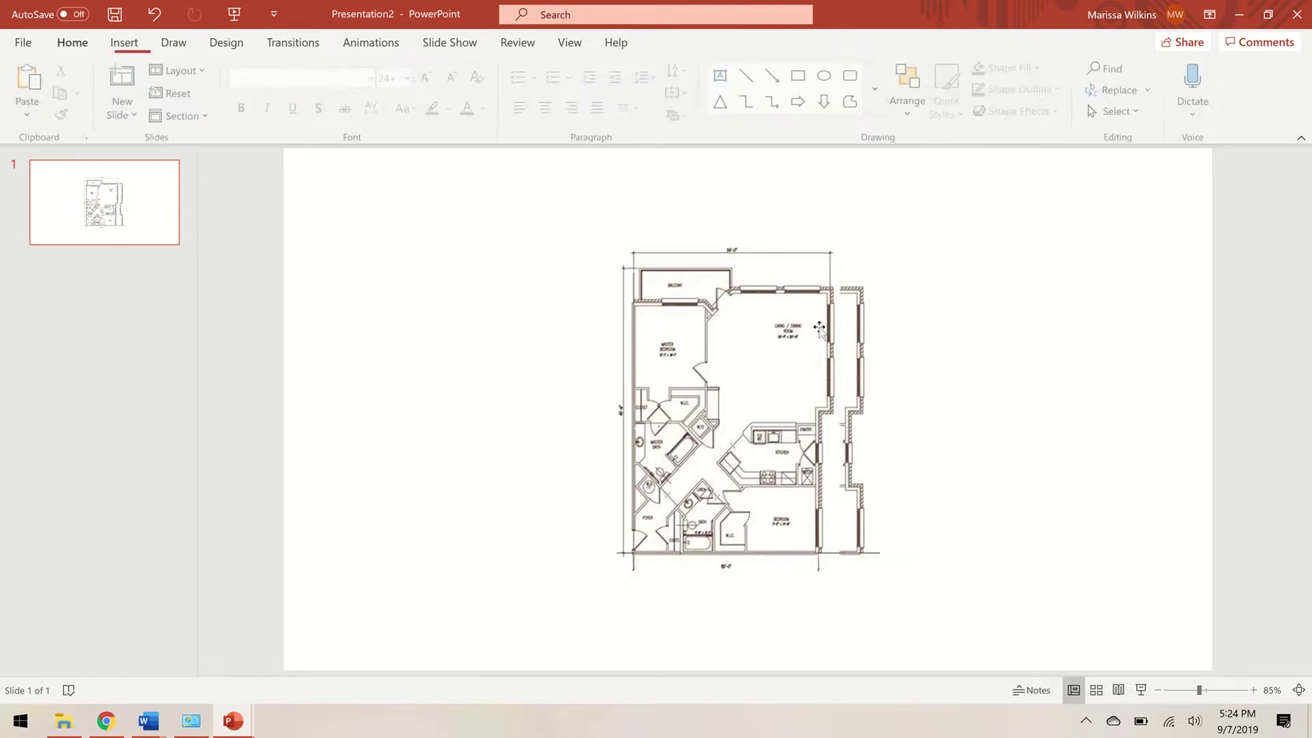
Step: Enlarge the cropped floor plan picture to 7.88" by 5.95"
double_click(819, 328)
left_click_drag(875, 258, 913, 238)
left_click_drag(617, 586, 556, 664)
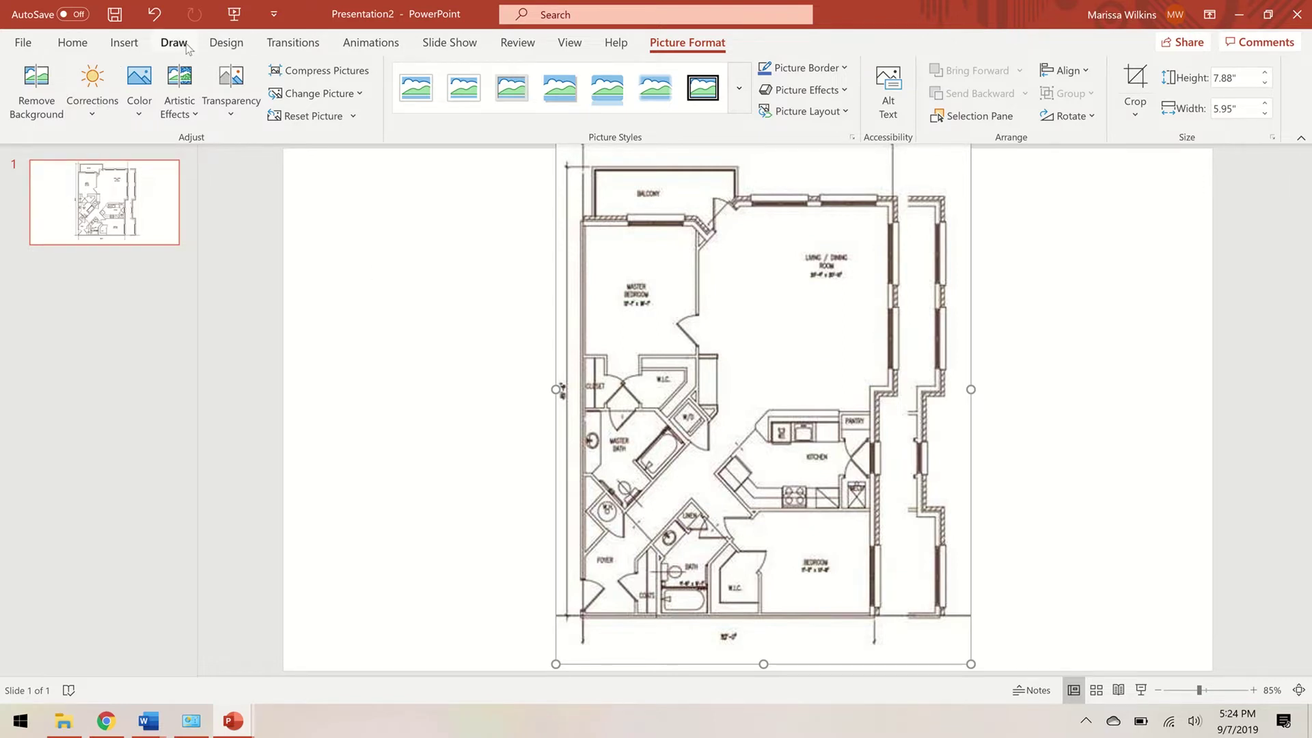
Step: Draw a vertical line on the plan's right wall, set it 10.75" tall, and move it right of the plan
left_click(124, 42)
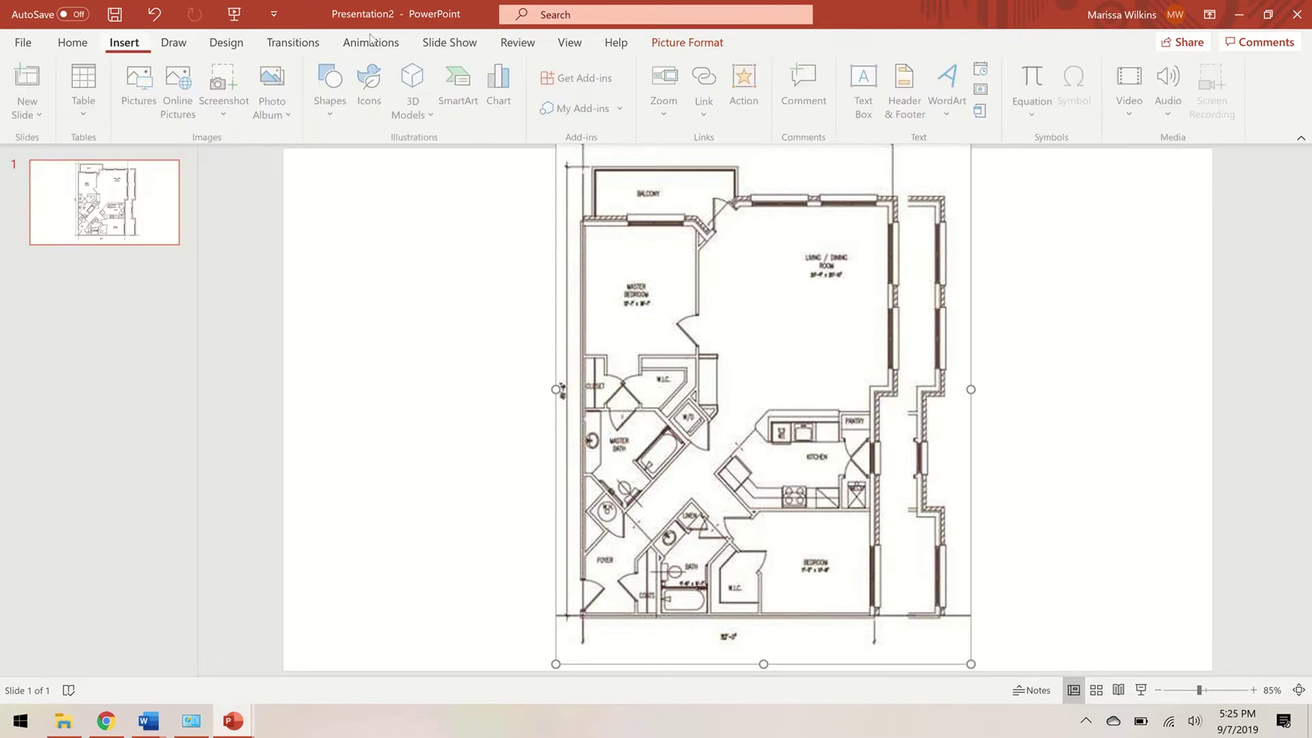
left_click(332, 102)
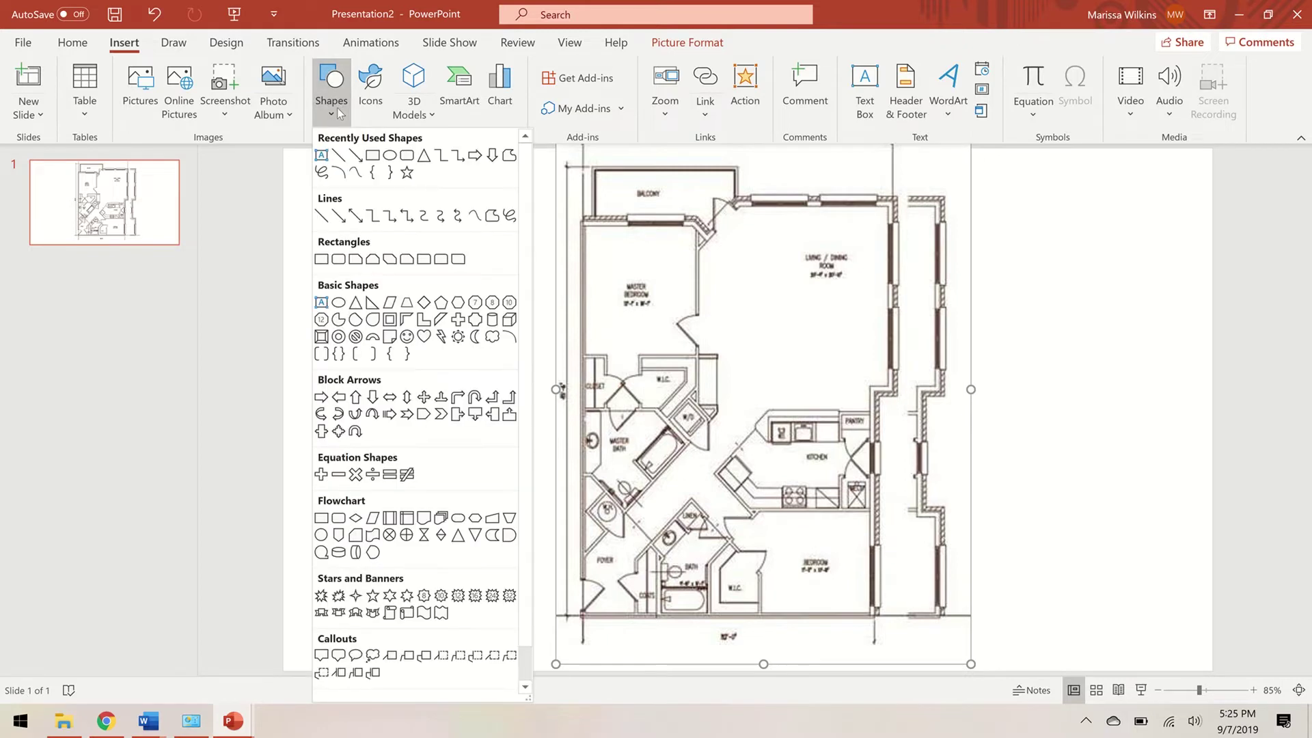
left_click(339, 156)
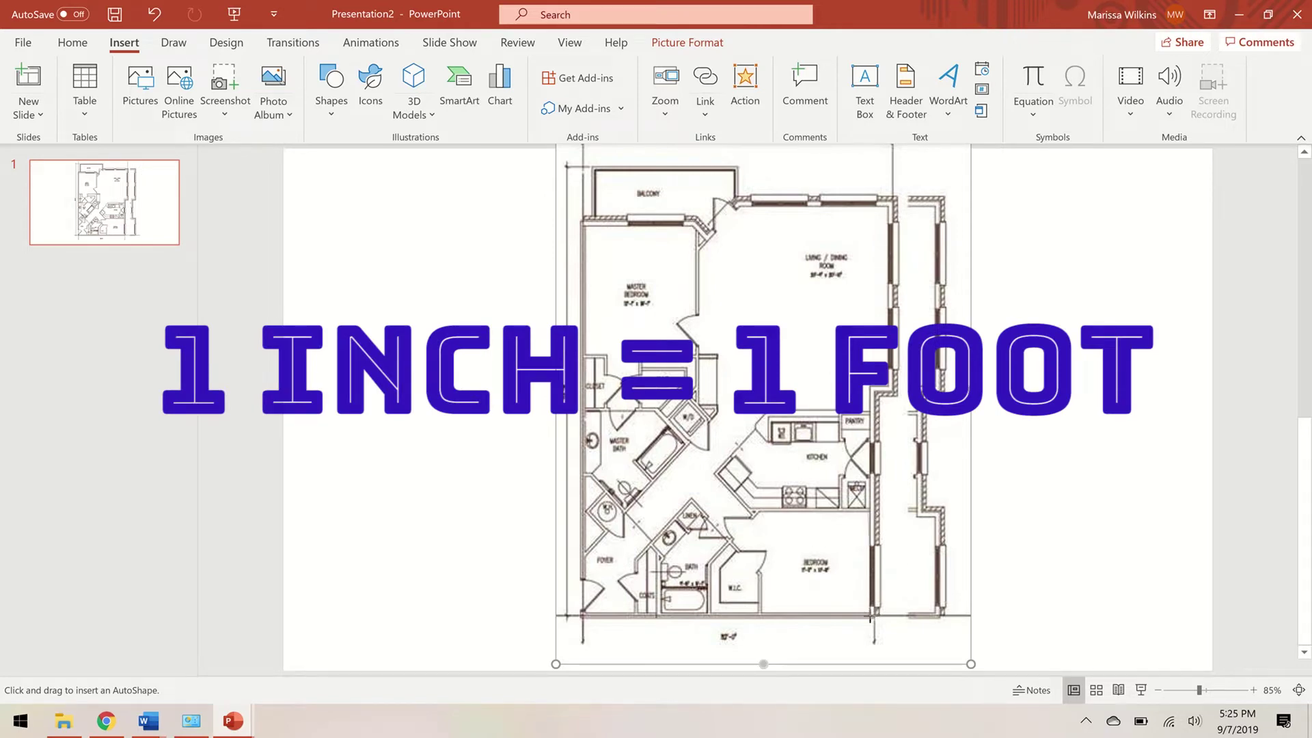
left_click_drag(870, 616, 866, 510)
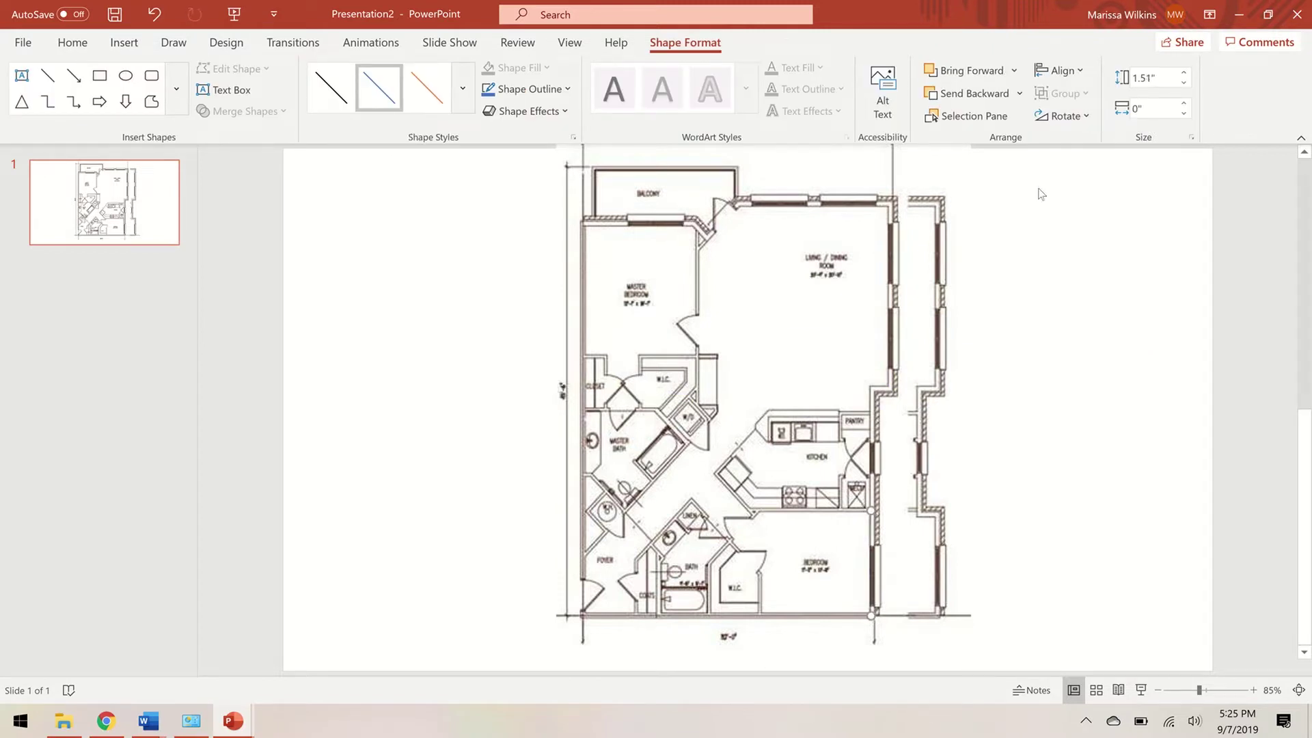
left_click(1159, 81)
type("10")
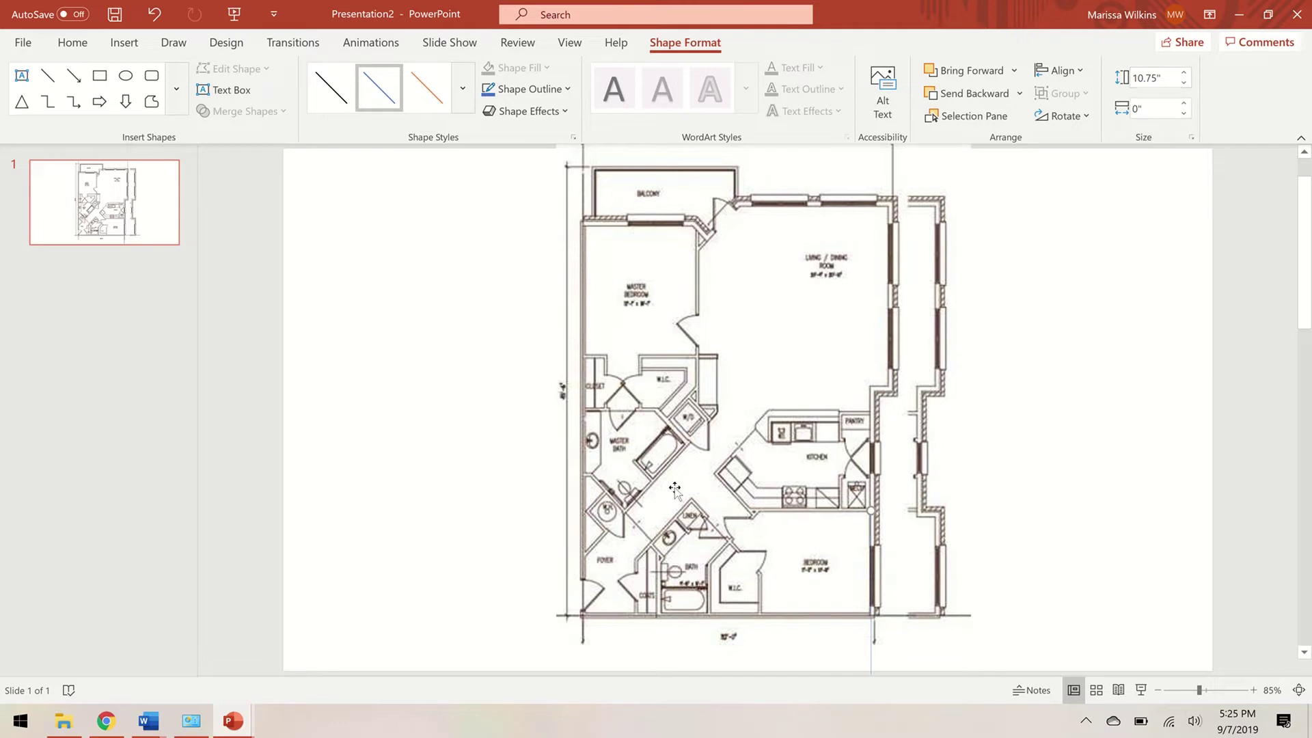
left_click_drag(881, 607, 981, 179)
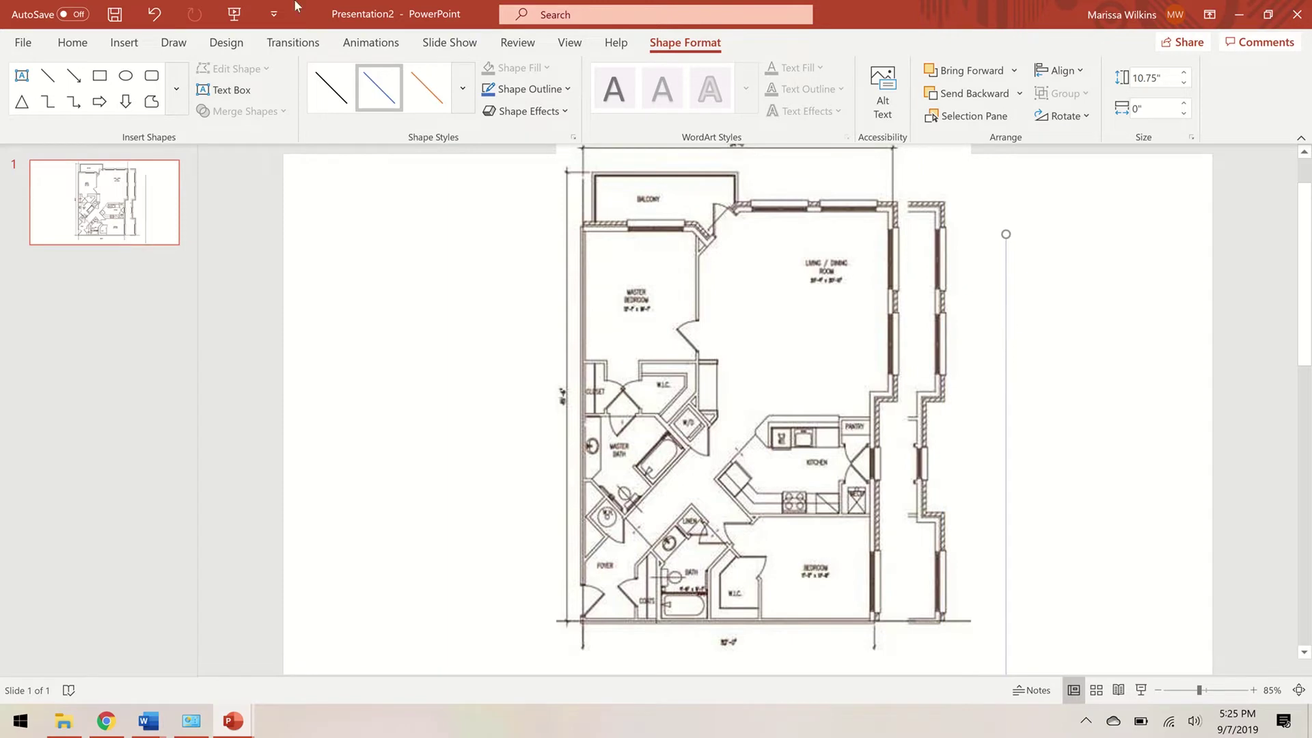
left_click(226, 42)
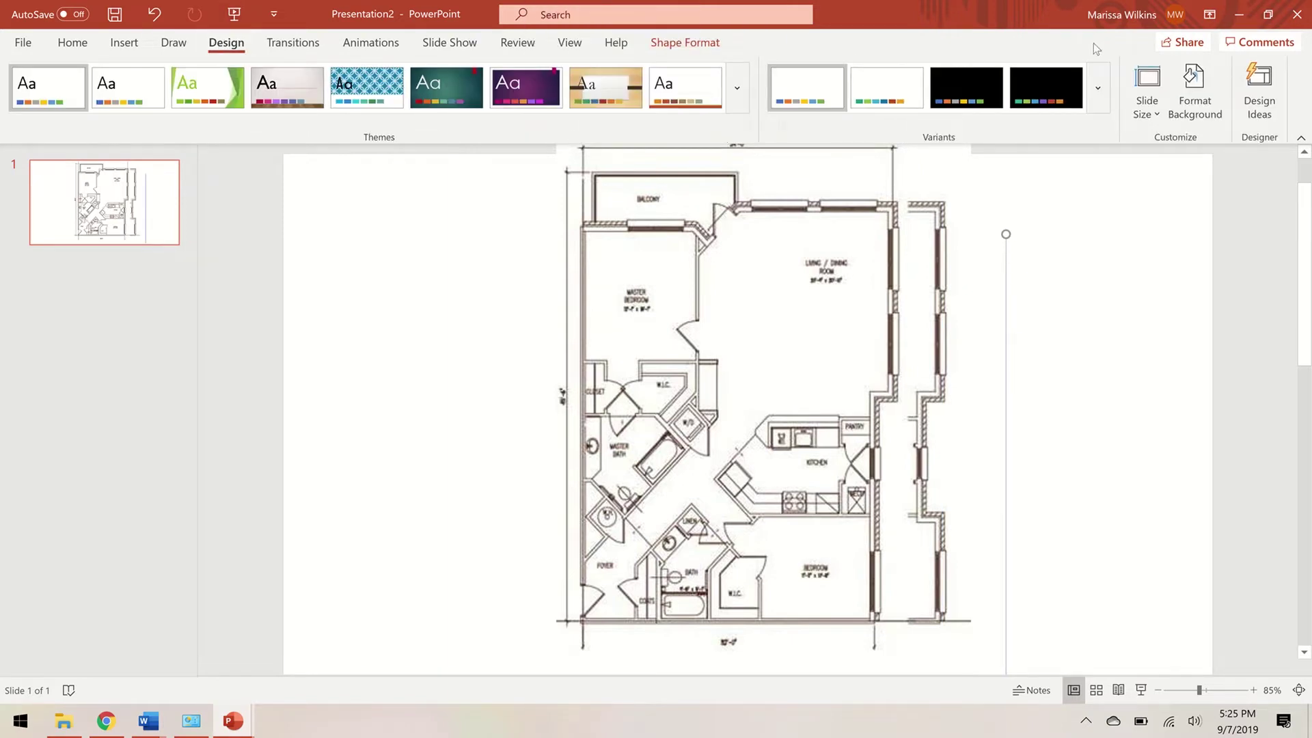
Step: Set a custom 50" x 50" slide size and scale the content up to fit
left_click(1155, 113)
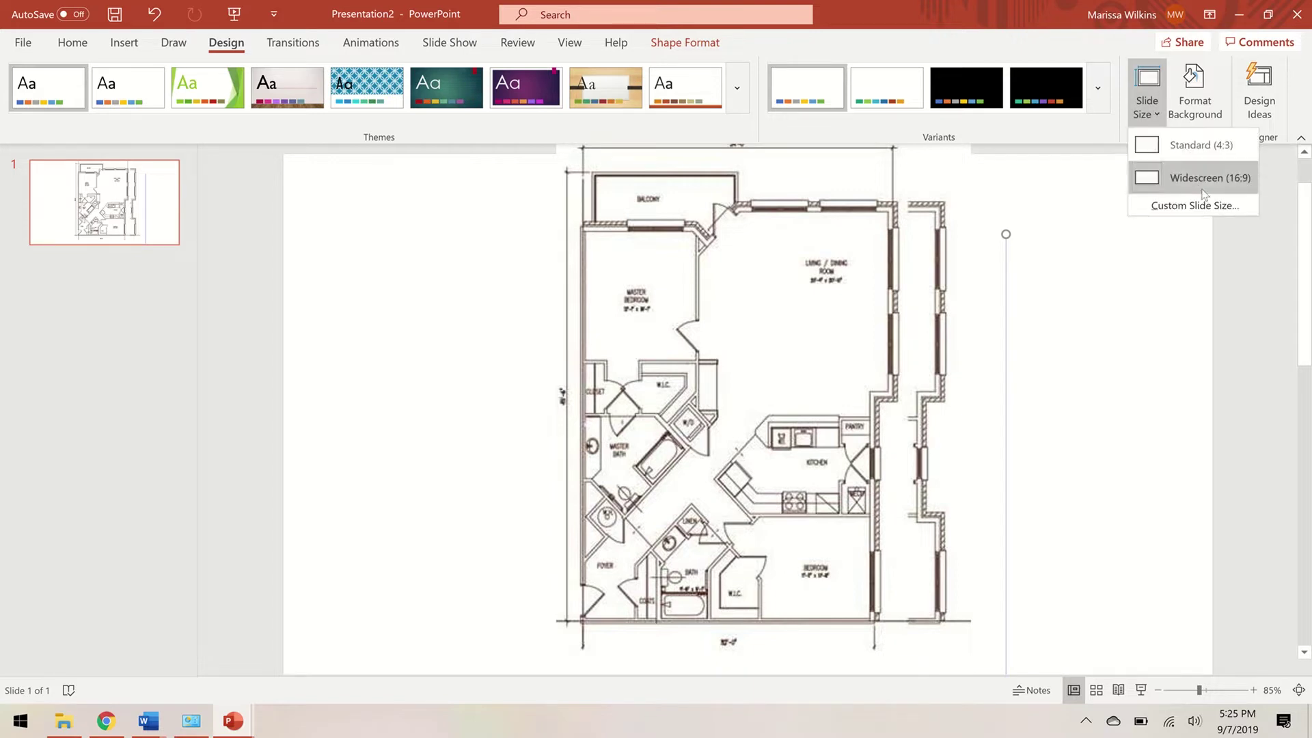
left_click(1202, 204)
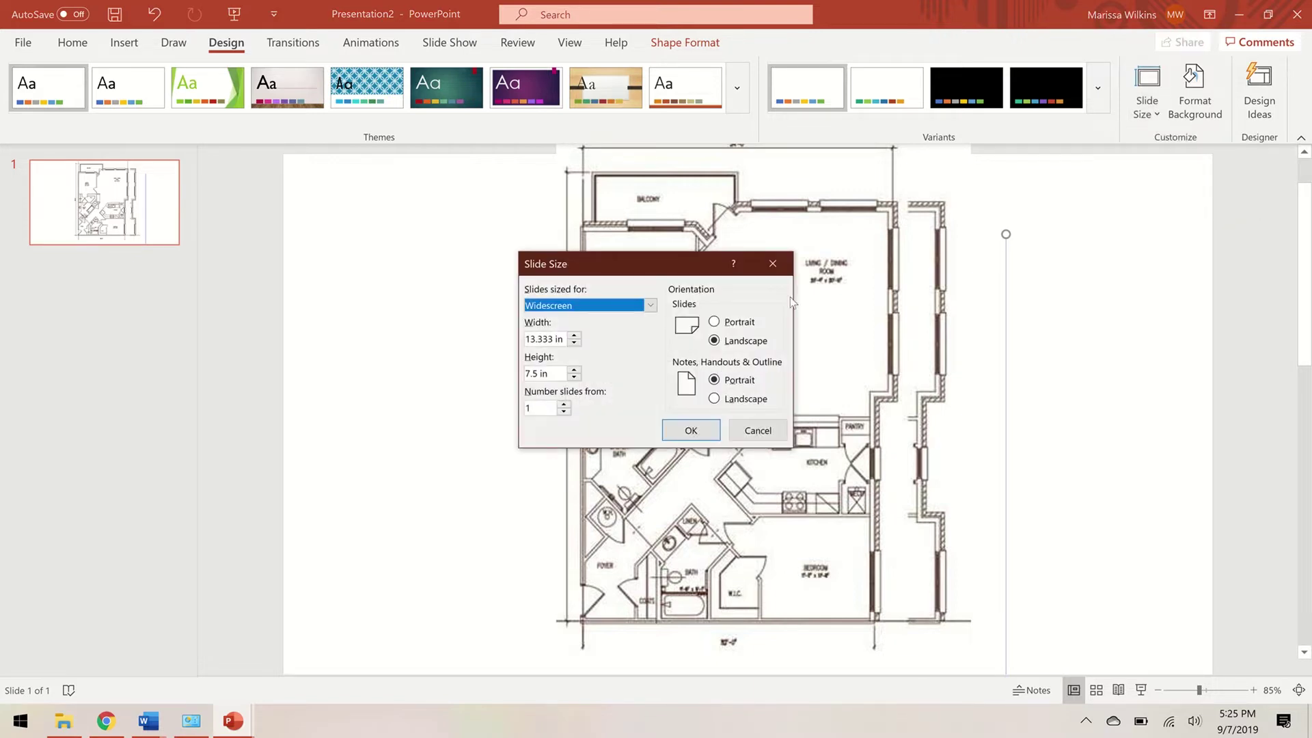
left_click(557, 337)
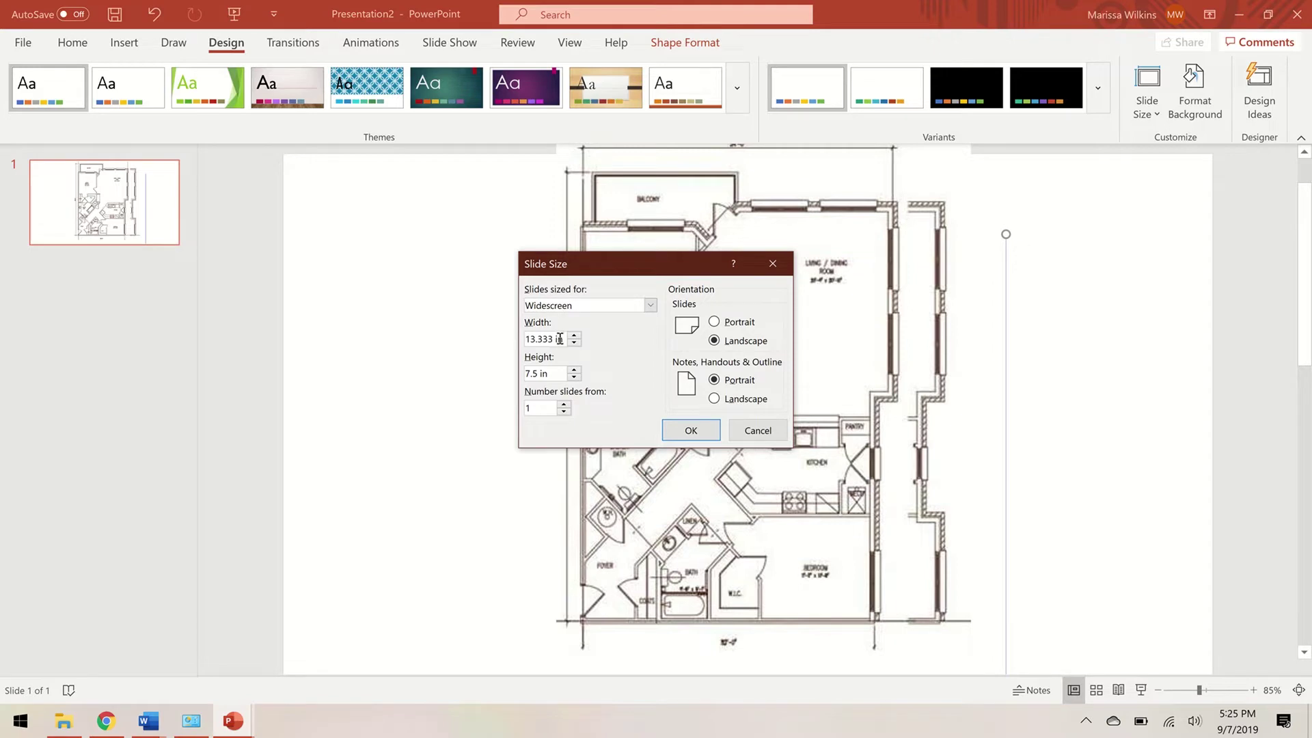
left_click_drag(557, 340, 476, 342)
left_click_drag(542, 373, 503, 384)
type("50")
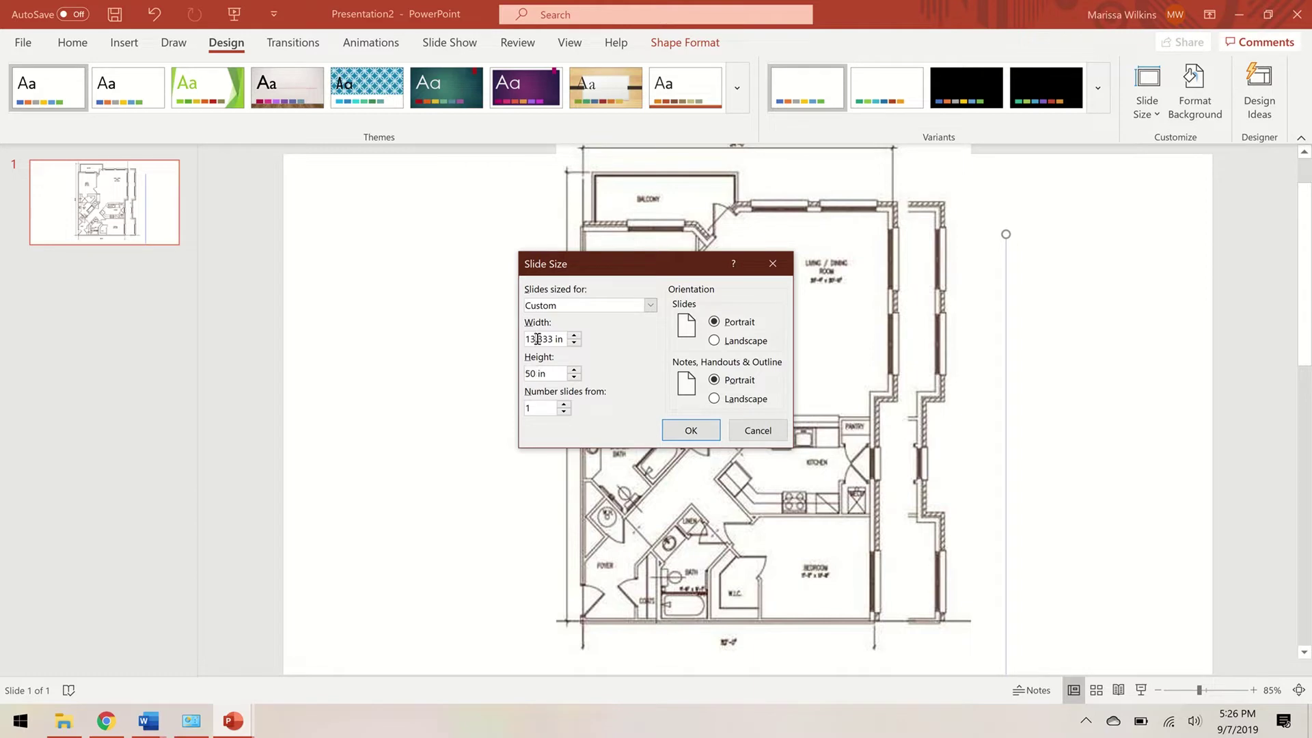
left_click_drag(554, 339, 517, 355)
type("50")
left_click(691, 430)
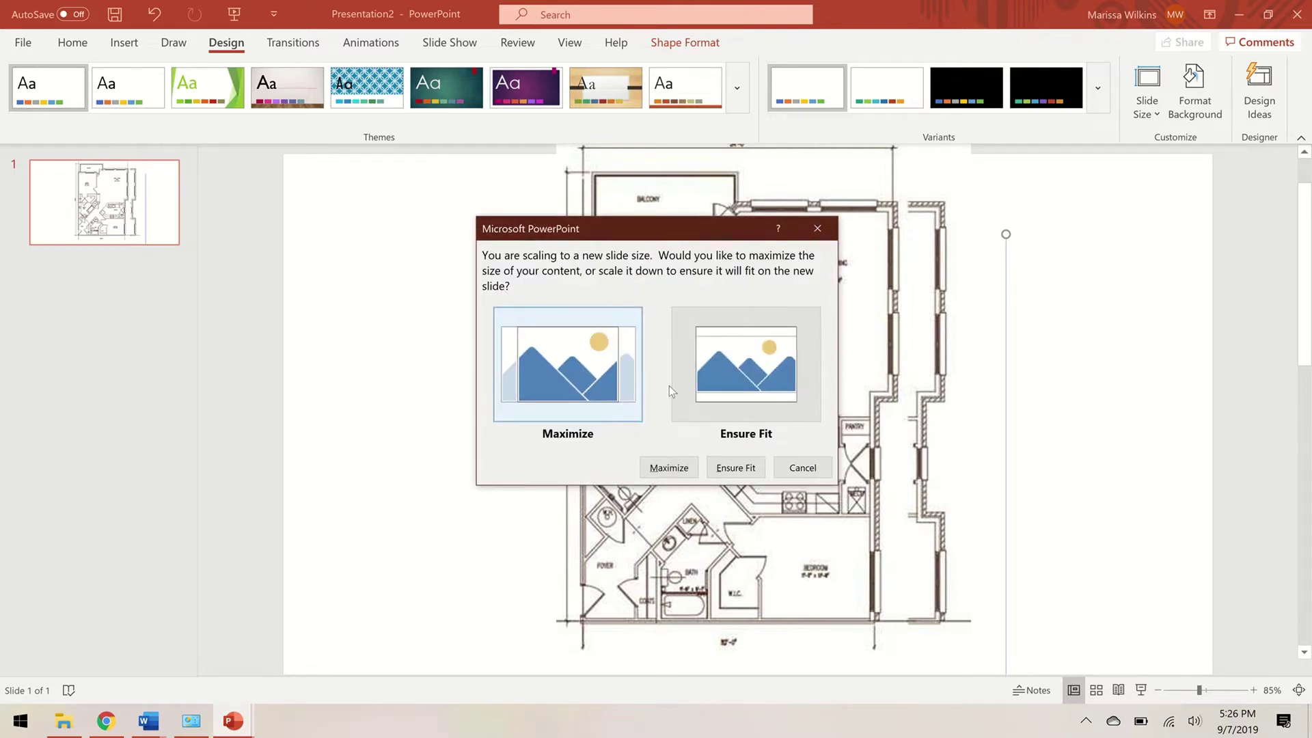
left_click(655, 469)
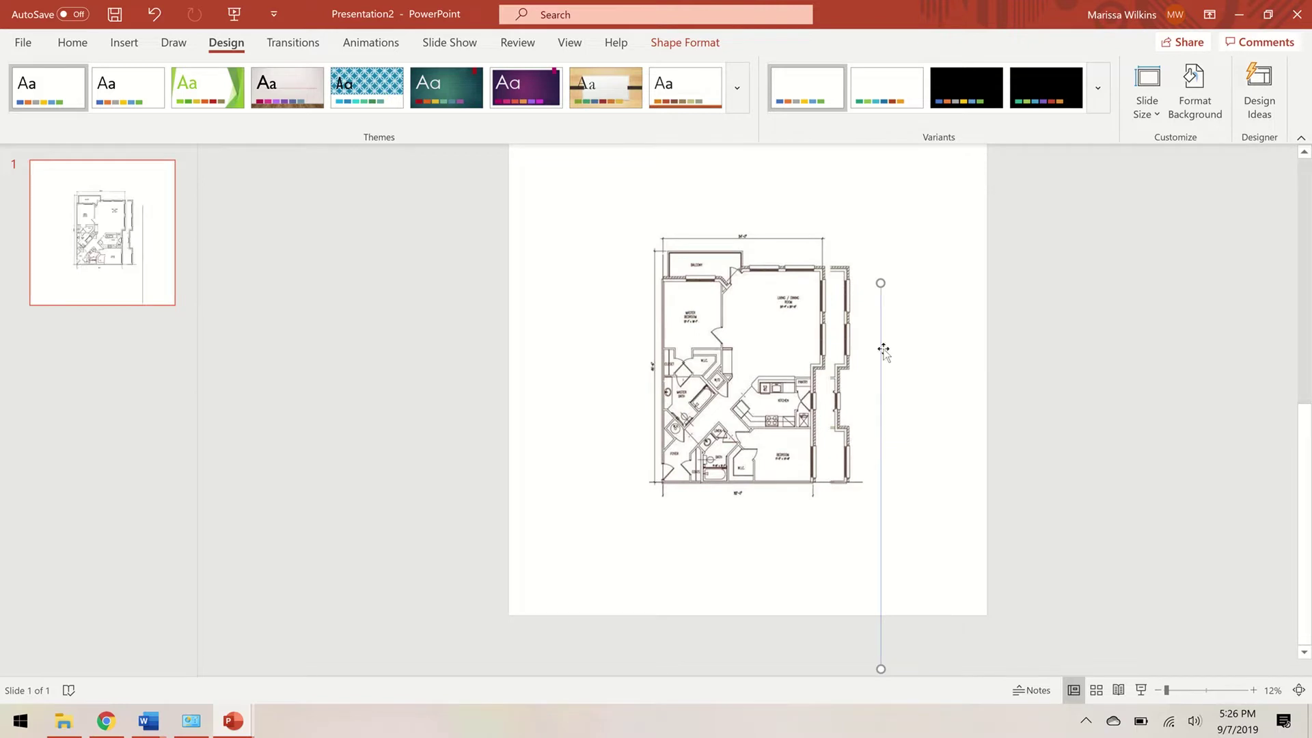
Step: Reset the reference line's height to 10.75" and place it against the plan's right wall
left_click_drag(881, 352, 899, 222)
key("Escape")
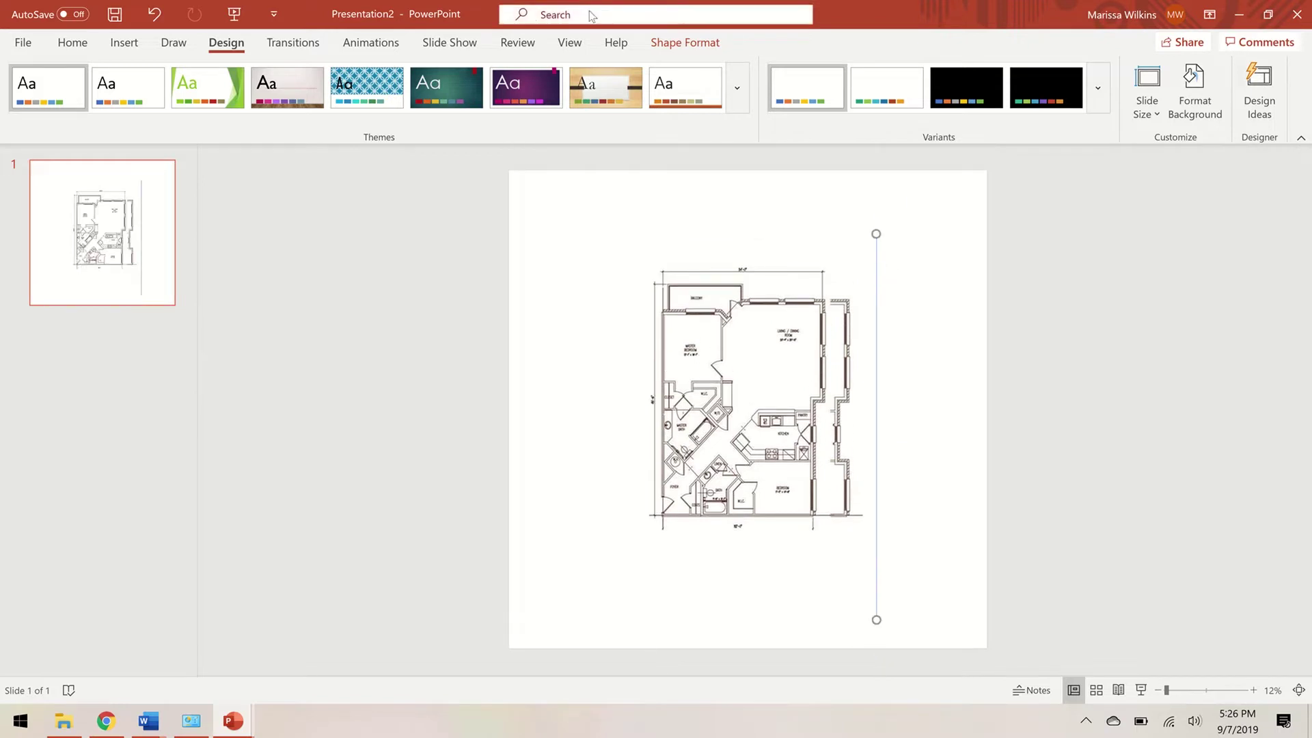
left_click(876, 265)
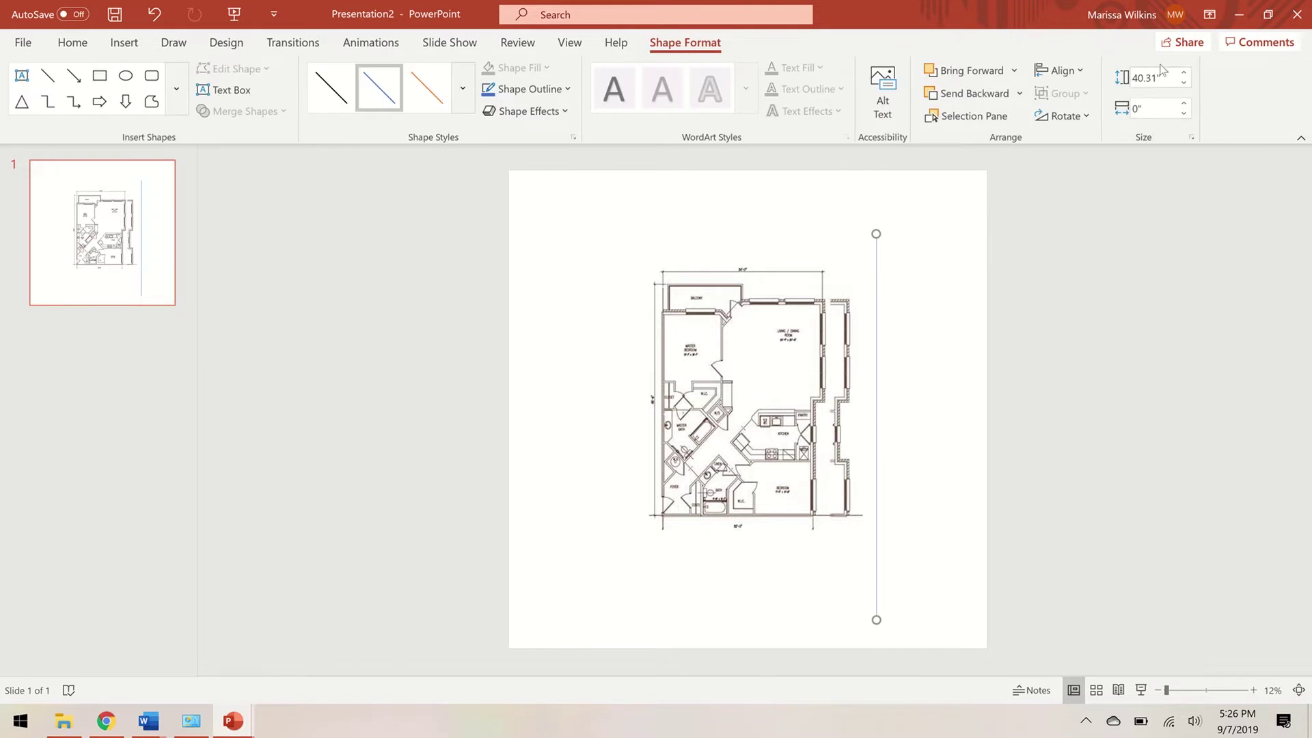
left_click(1162, 78)
type("10.75")
key("Return")
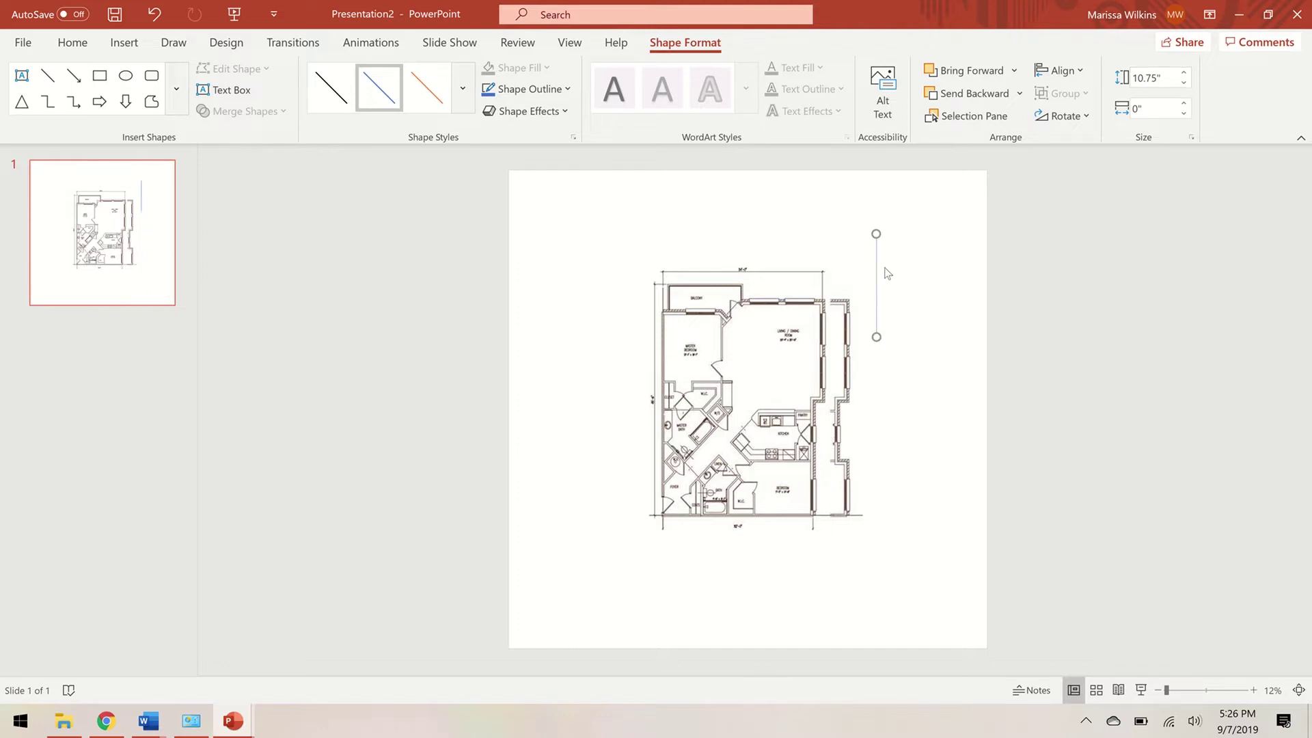
left_click_drag(877, 276, 814, 503)
Step: Color the reference line red, enlarge the floor plan, and align the line with the bedroom wall
left_click(529, 89)
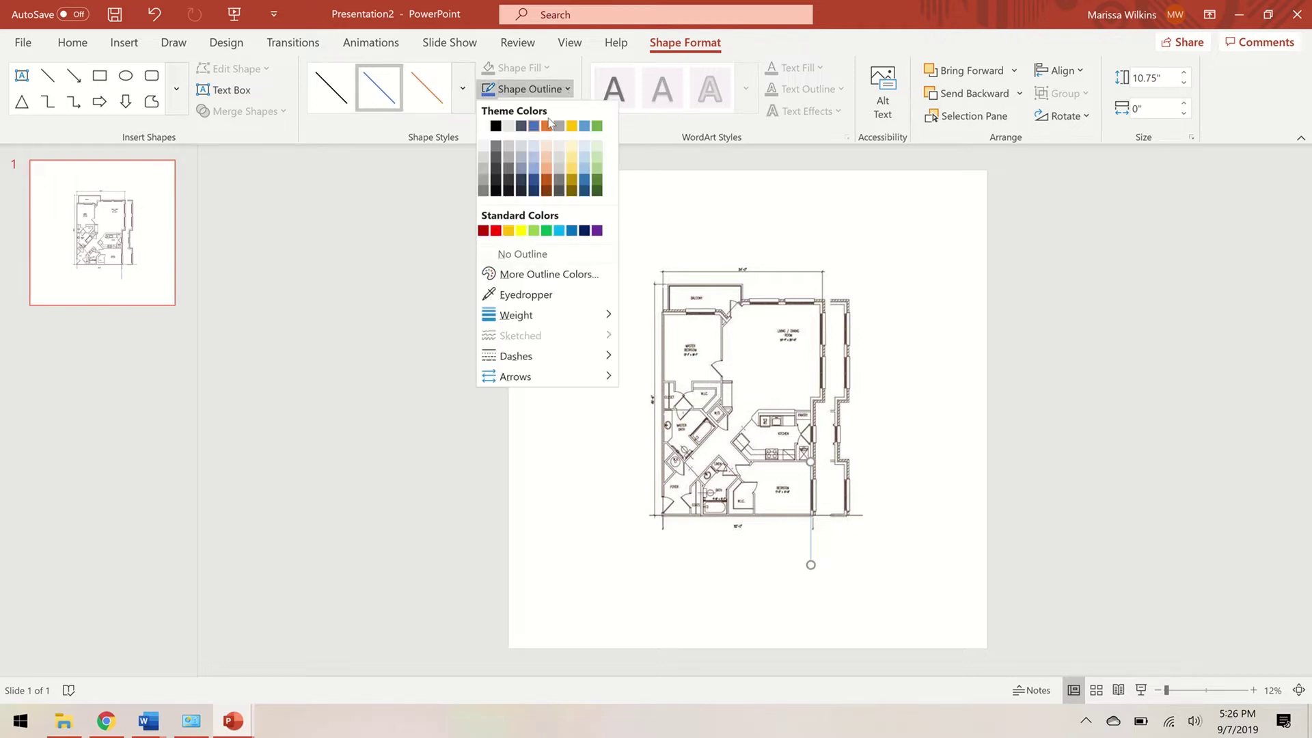
left_click(503, 228)
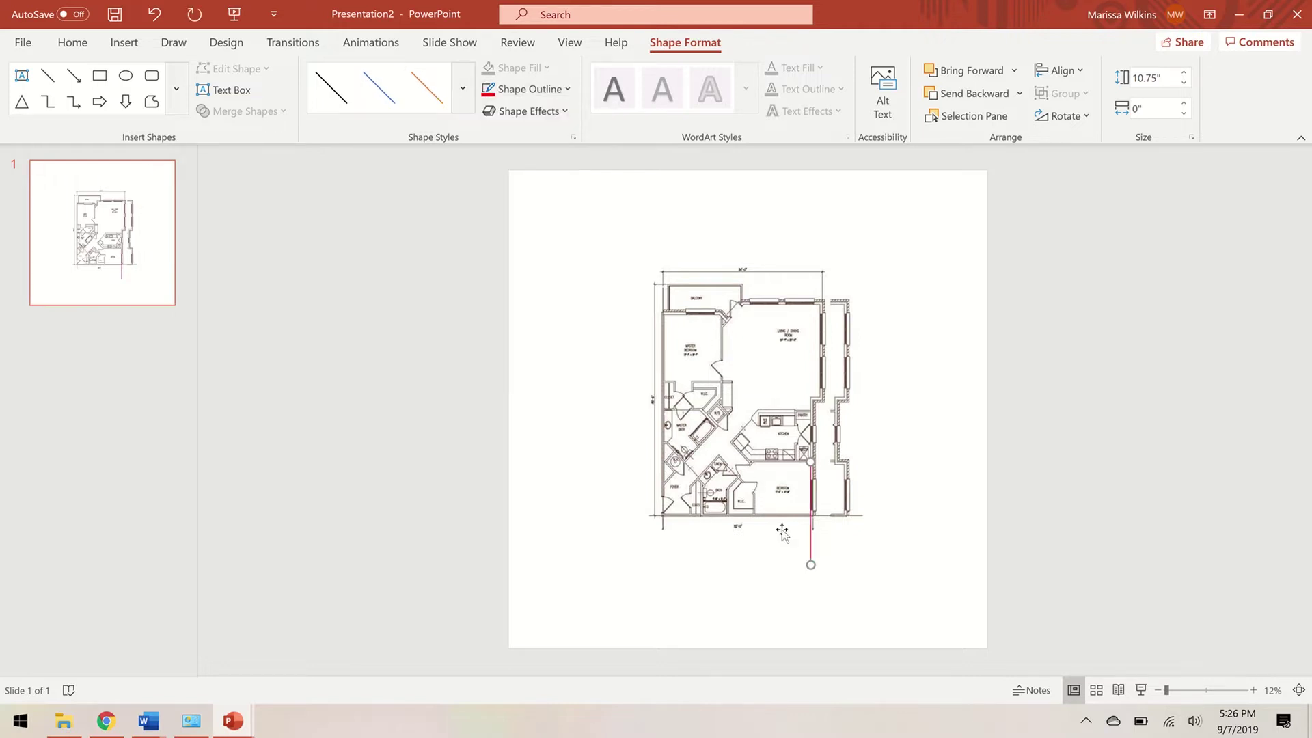
left_click(837, 516)
left_click_drag(863, 540, 964, 662)
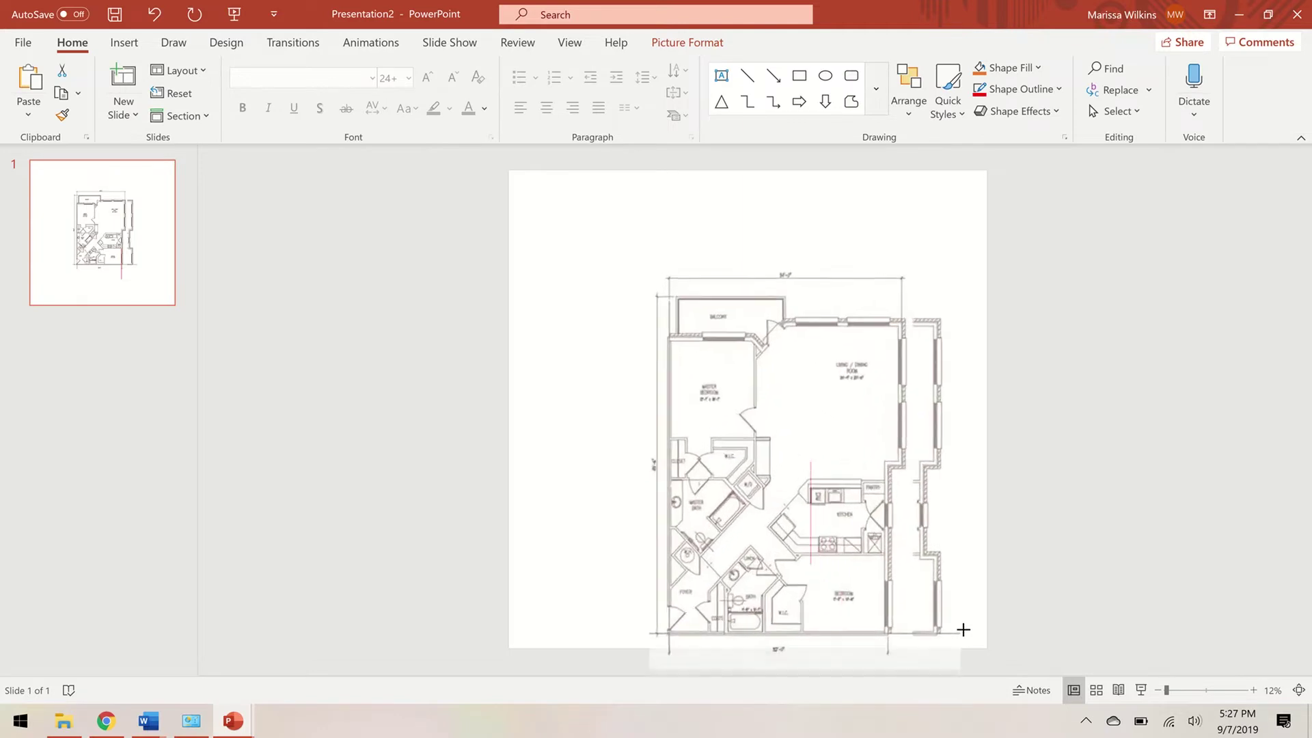
left_click_drag(648, 250, 537, 140)
left_click_drag(813, 497, 858, 545)
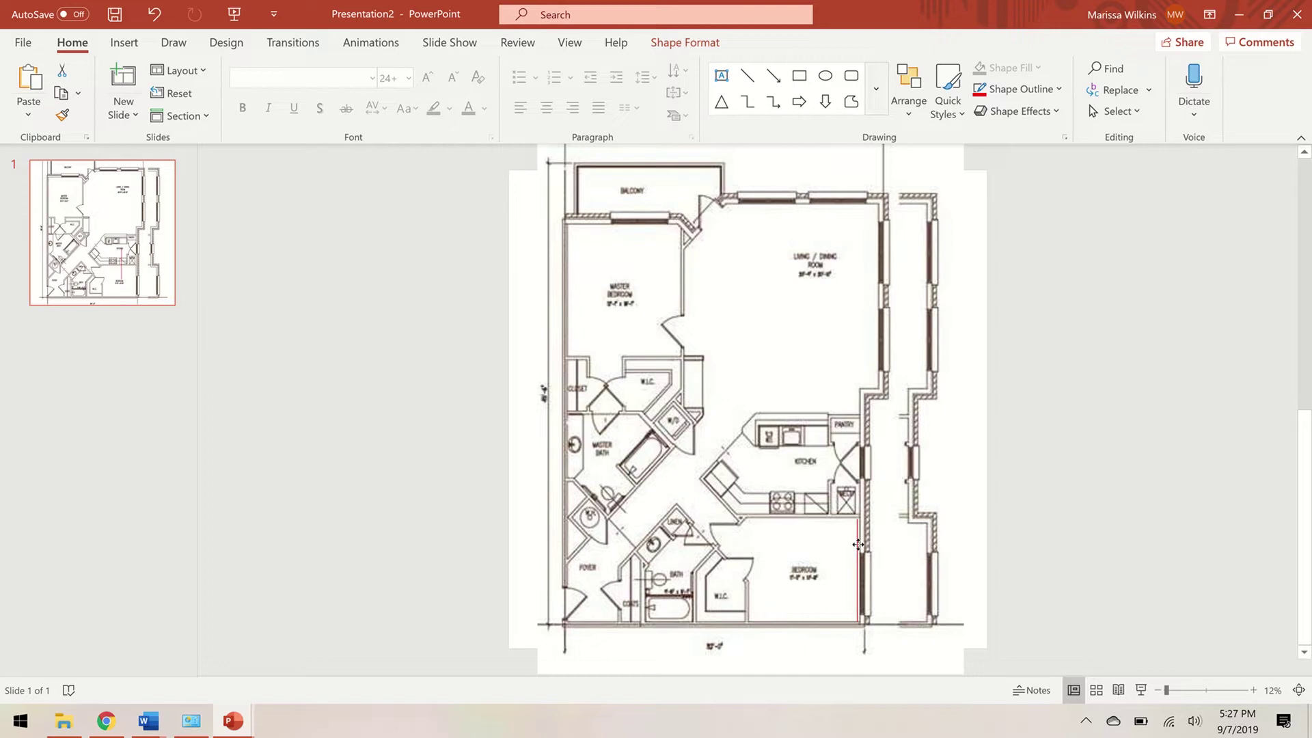
left_click_drag(858, 545, 858, 545)
left_click(857, 540)
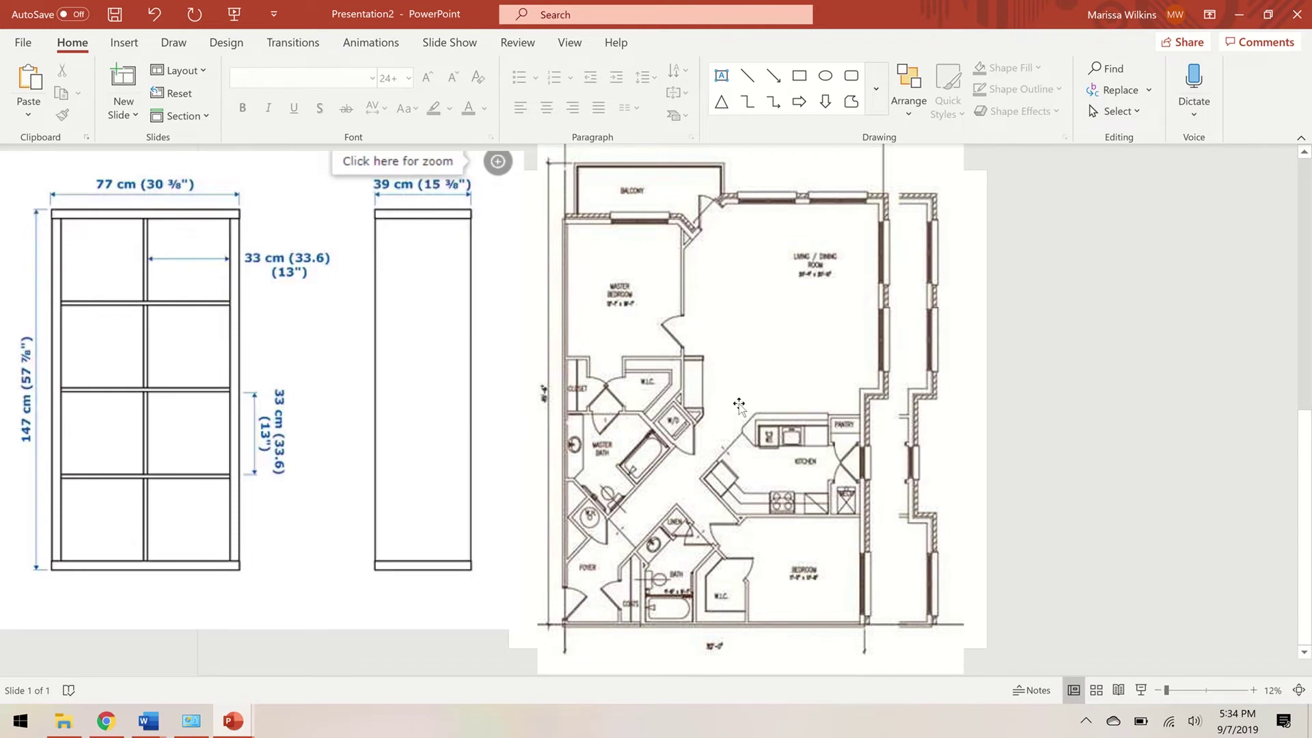
left_click(126, 45)
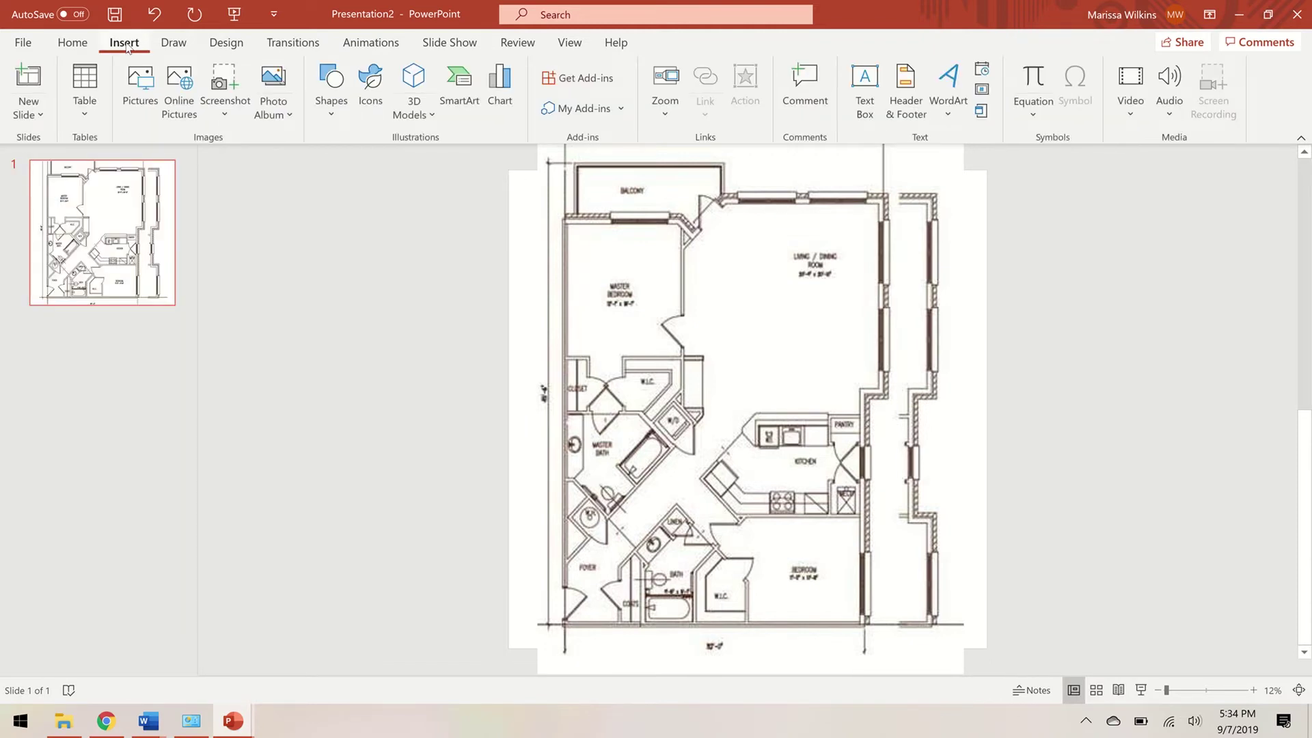
Step: Draw a rectangle beside the floor plan and size it 4.75" wide by 1.25" tall
left_click(326, 114)
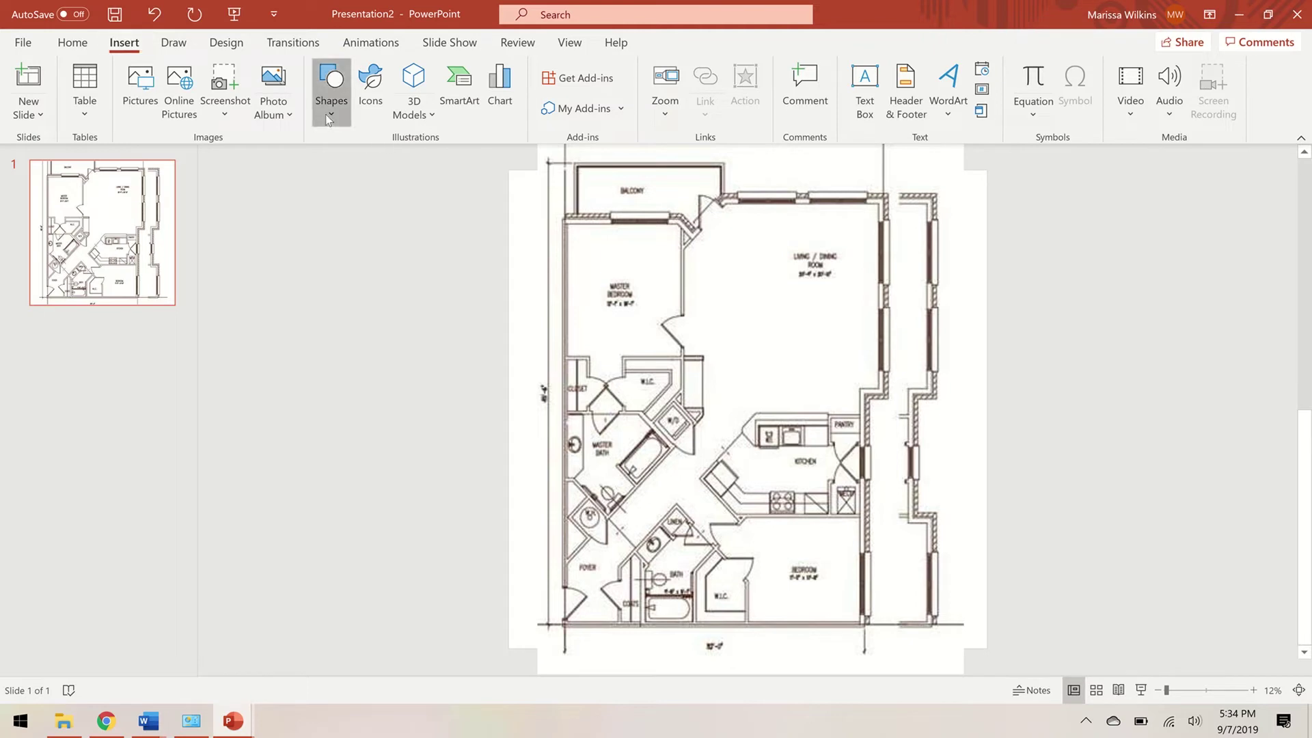
left_click(373, 156)
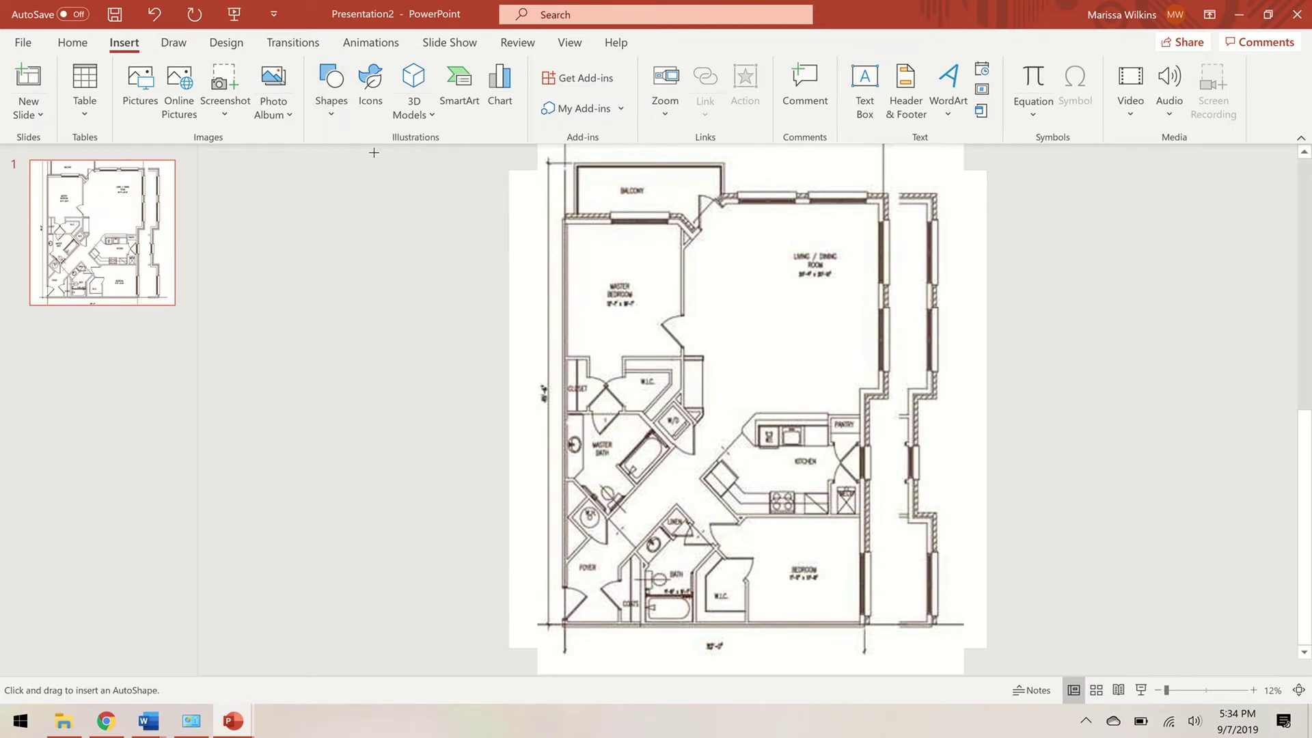
left_click_drag(949, 288, 1102, 323)
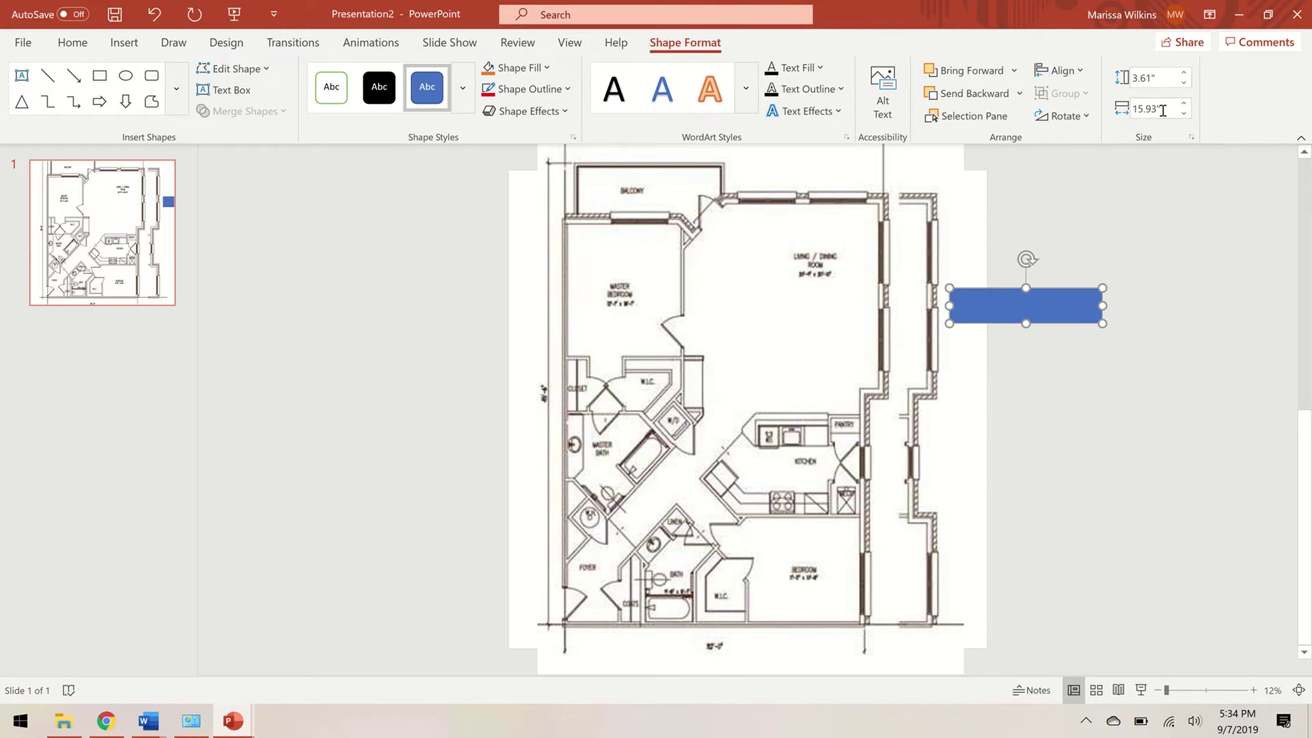
left_click(1165, 110)
type("4.75")
left_click(1163, 79)
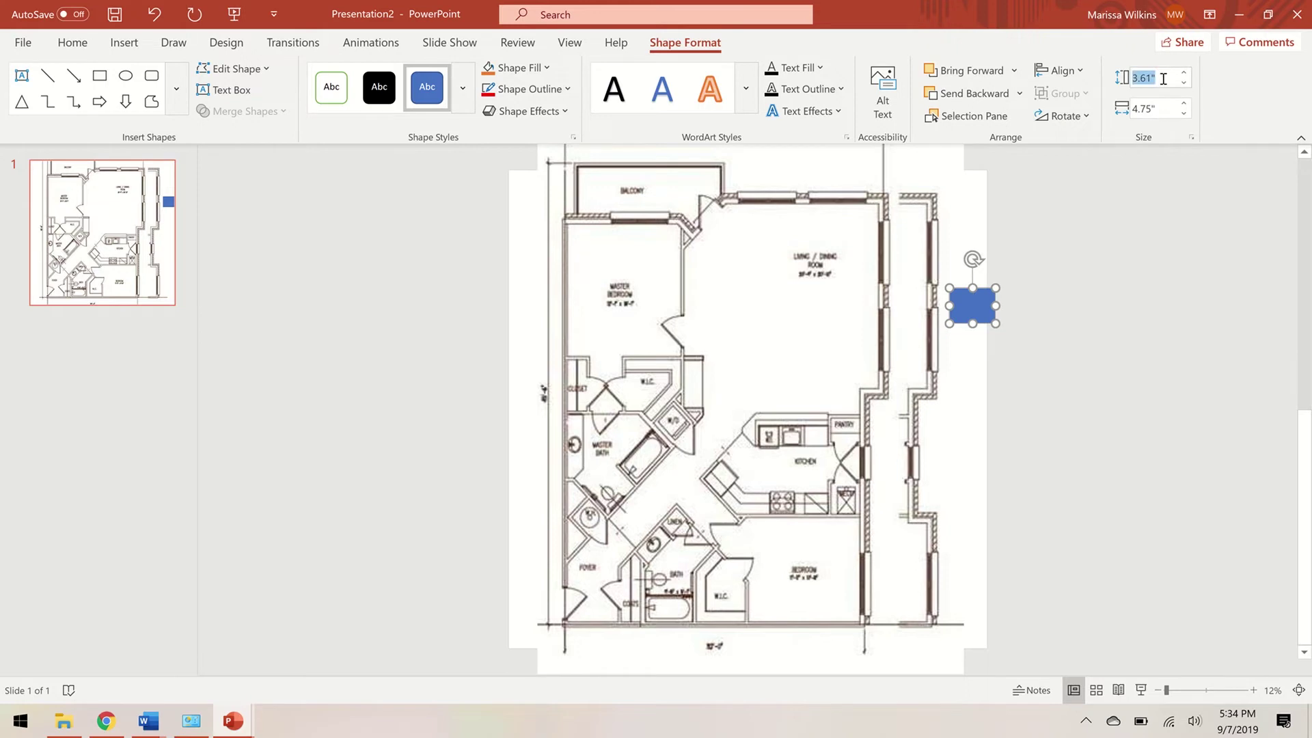
type("1.25")
key("Return")
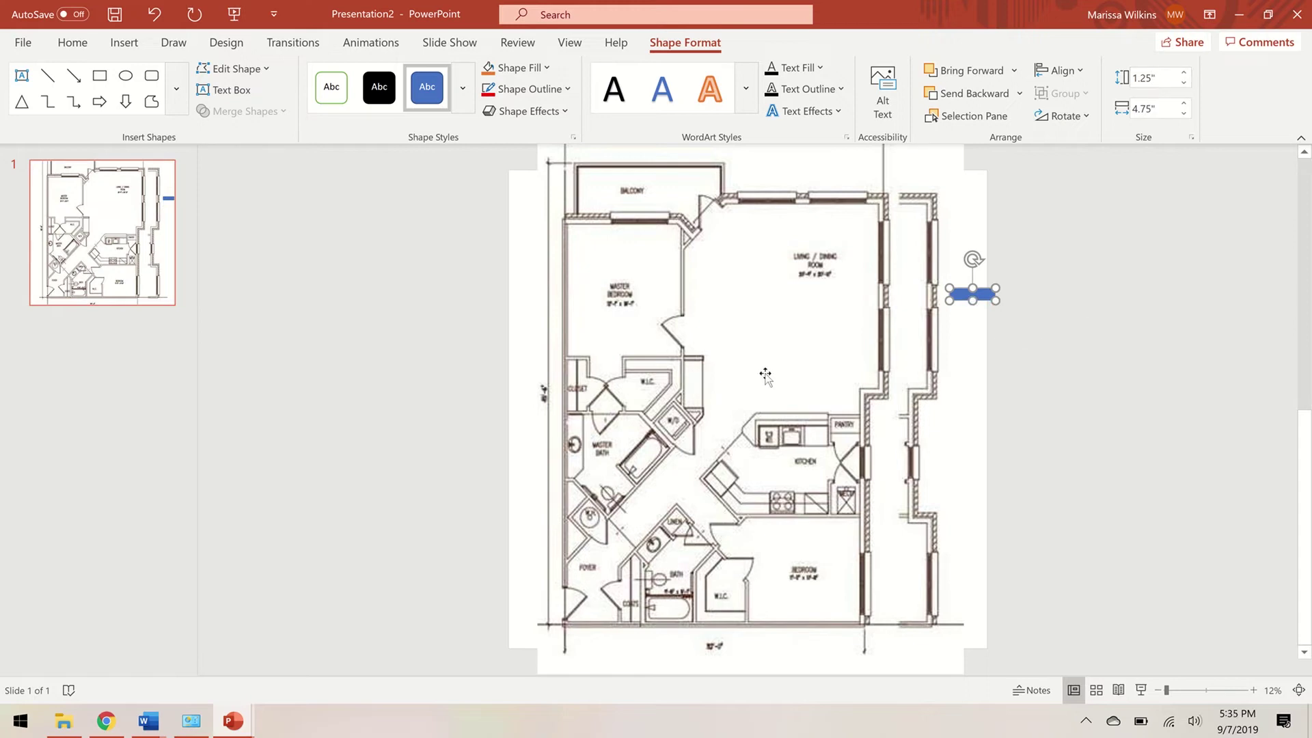
Step: Type 'Cube' in the blue bar at 70 pt and drag it onto the plan's right wall
right_click(984, 302)
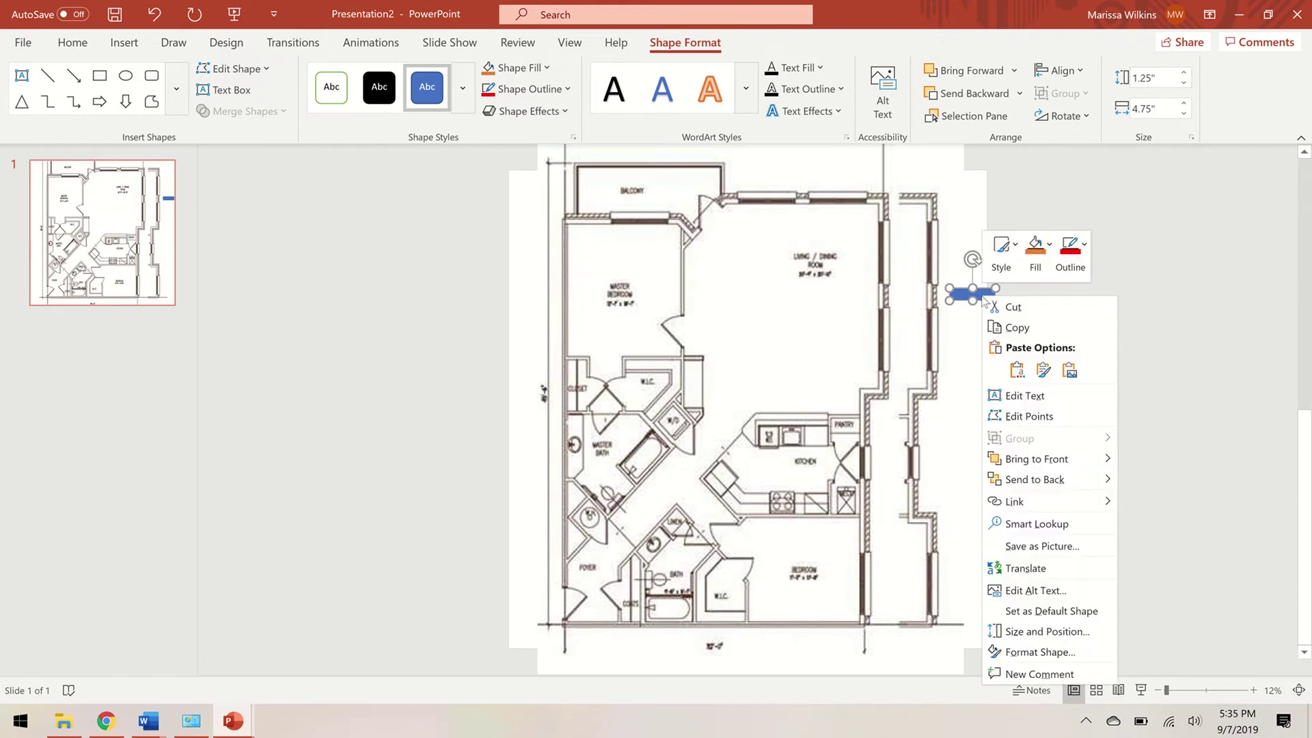
left_click(1036, 396)
key("ctrl+z")
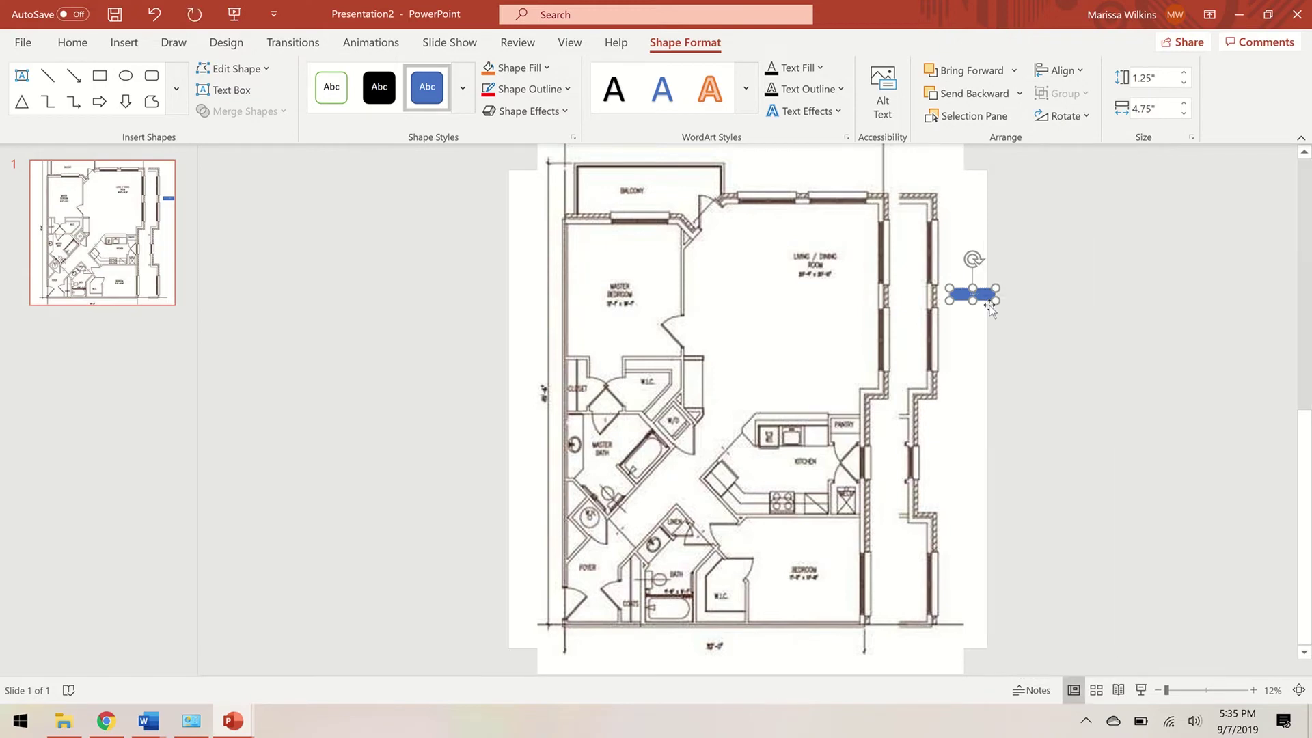
key("ctrl+y")
left_click(71, 44)
left_click(426, 79)
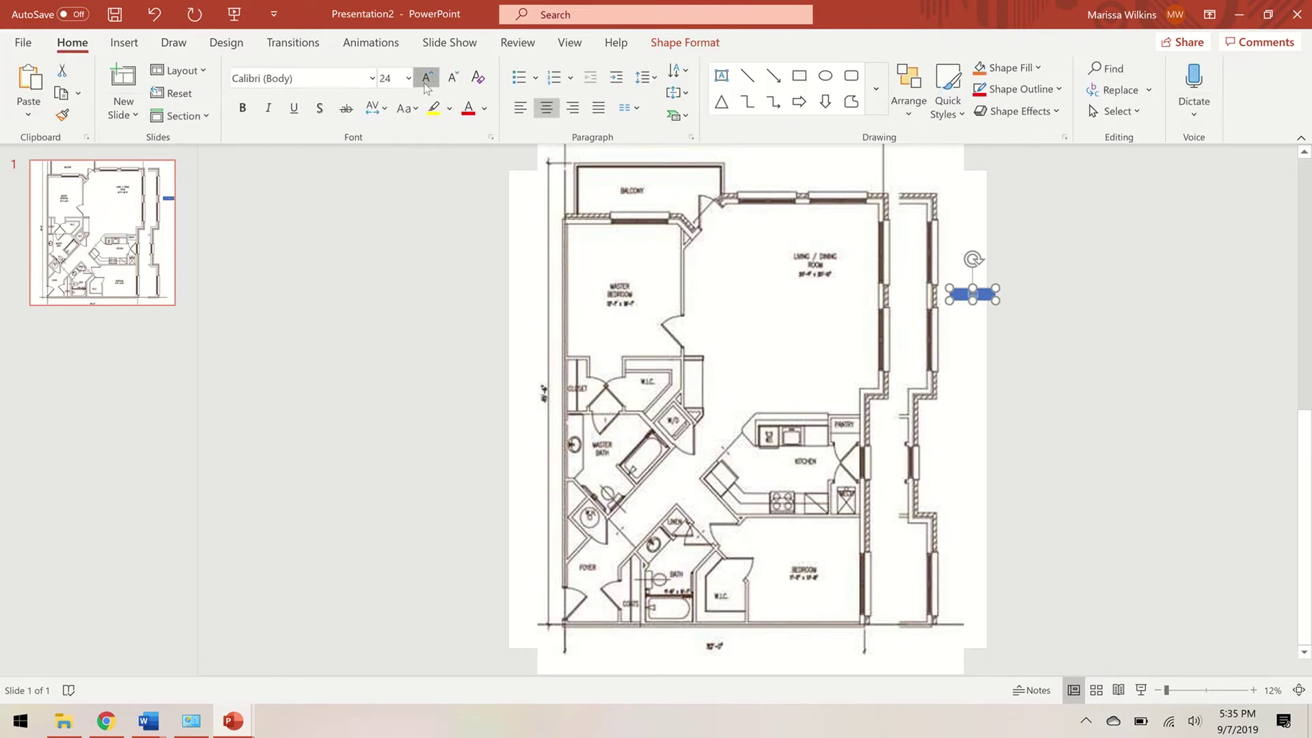
left_click(426, 79)
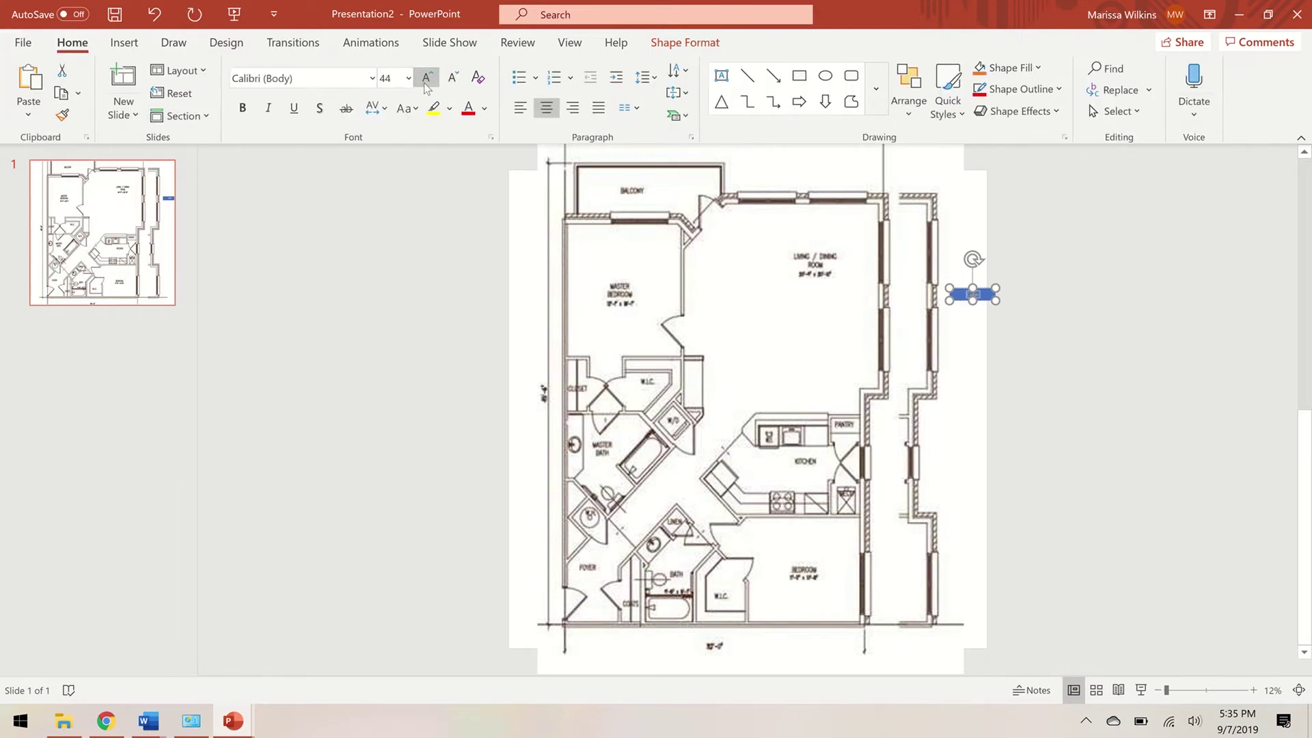
left_click(384, 79)
type("70")
key("Return")
left_click(1061, 307)
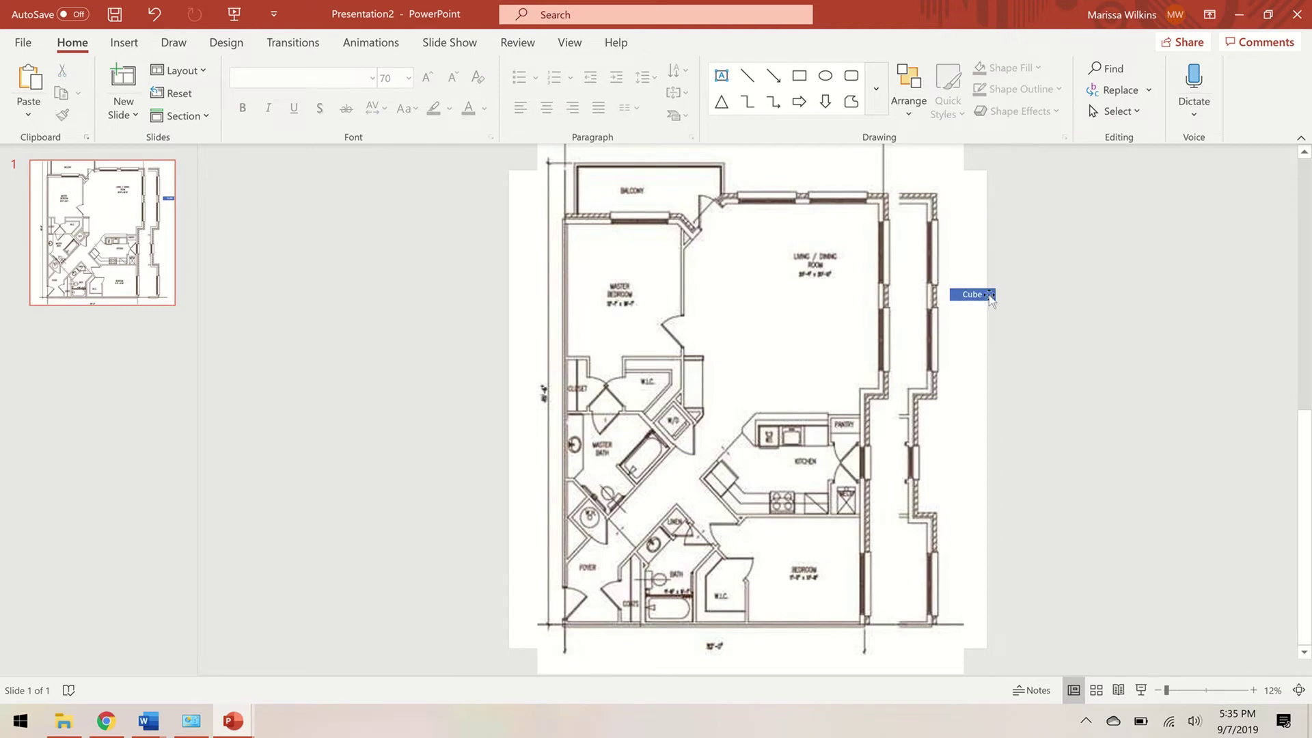
left_click_drag(988, 295, 826, 524)
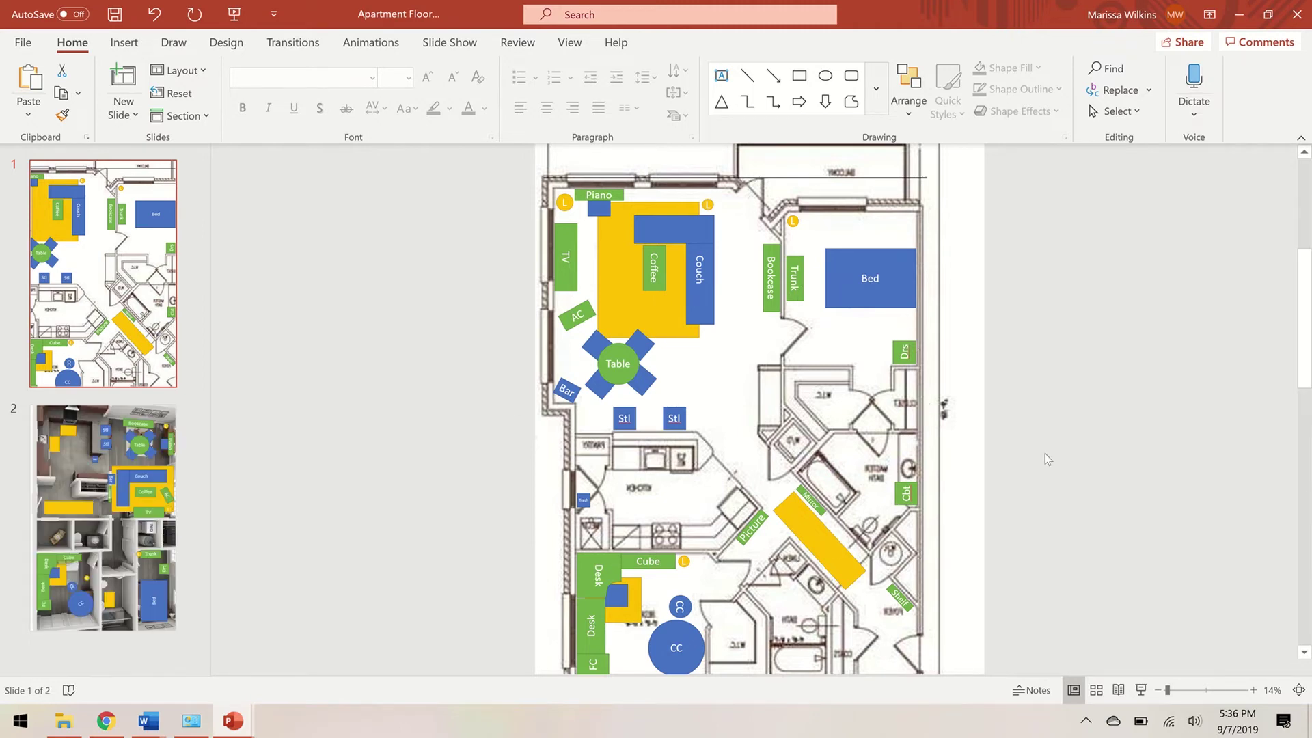
Step: Scroll through slide 1 of the finished floor plan, then go to slide 2 with the 3D plan
scroll(1033, 469, "down", 2)
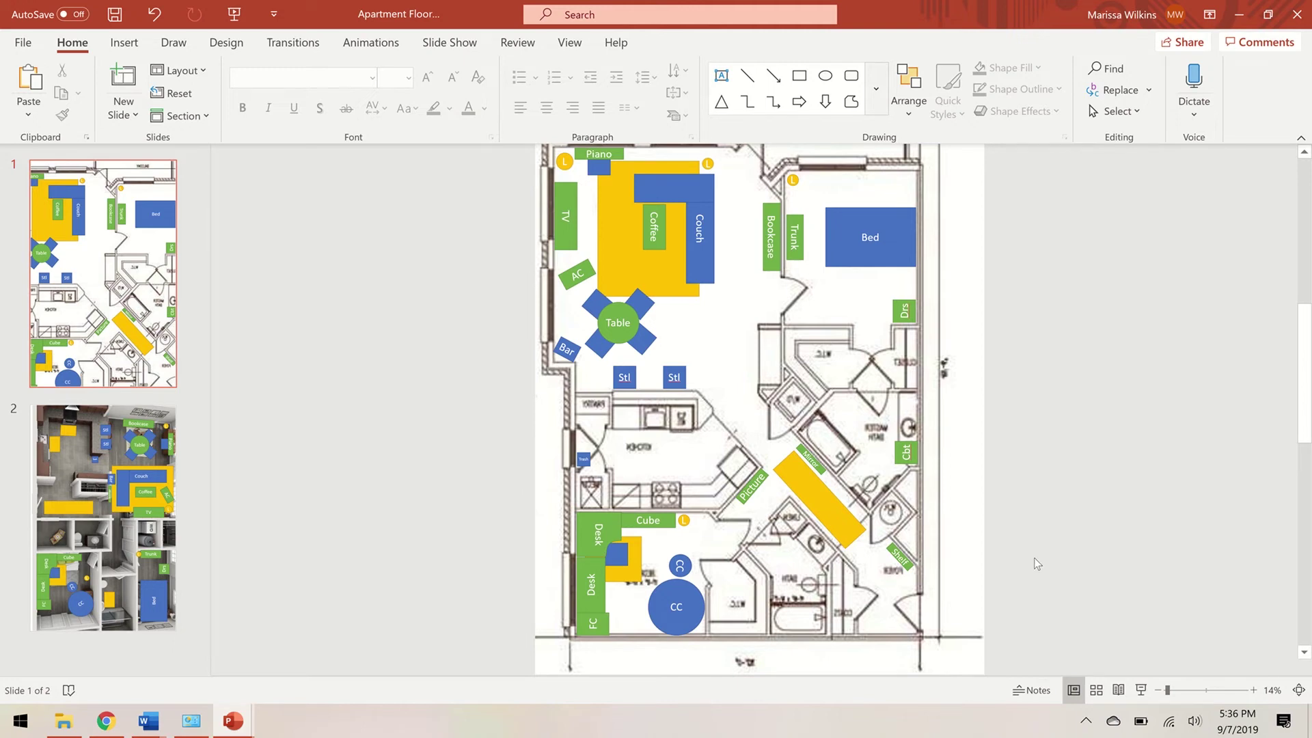
left_click(70, 431)
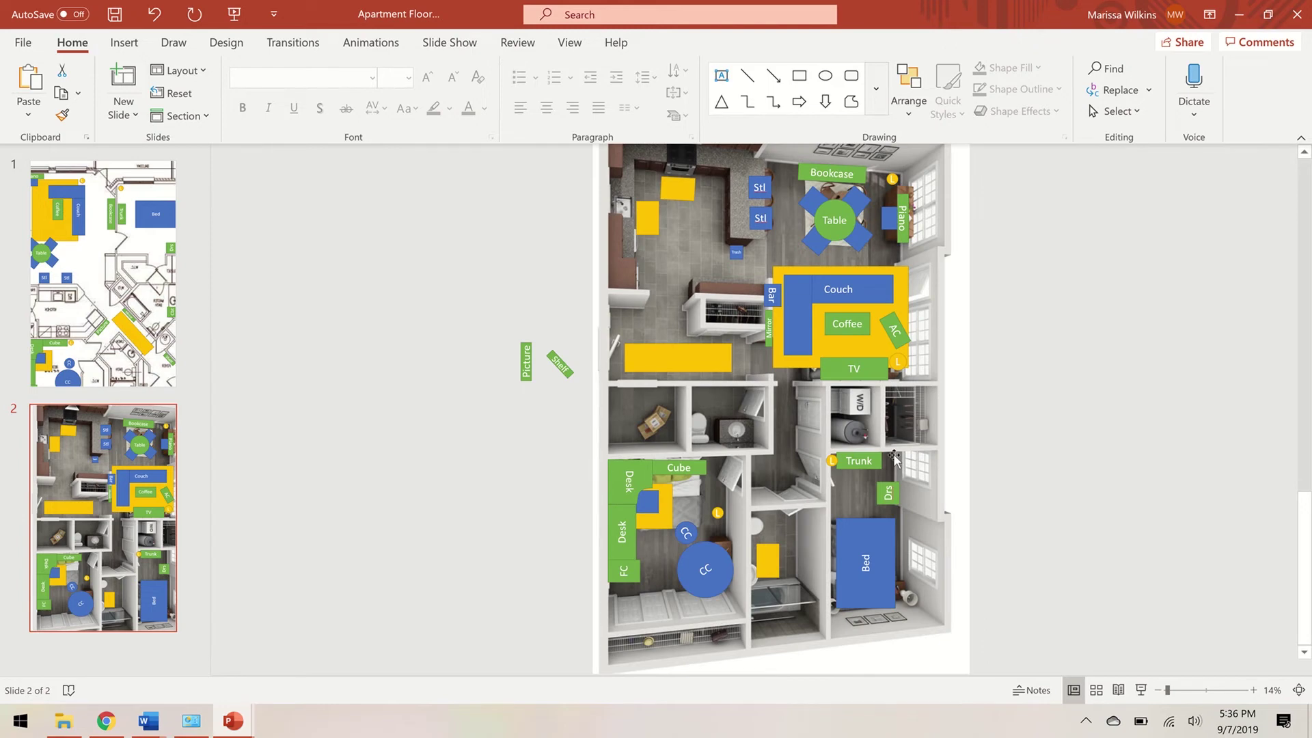
Step: Ungroup the living-room couch and drag both couch bars off the plan to the right
key("ctrl+y")
left_click(873, 292)
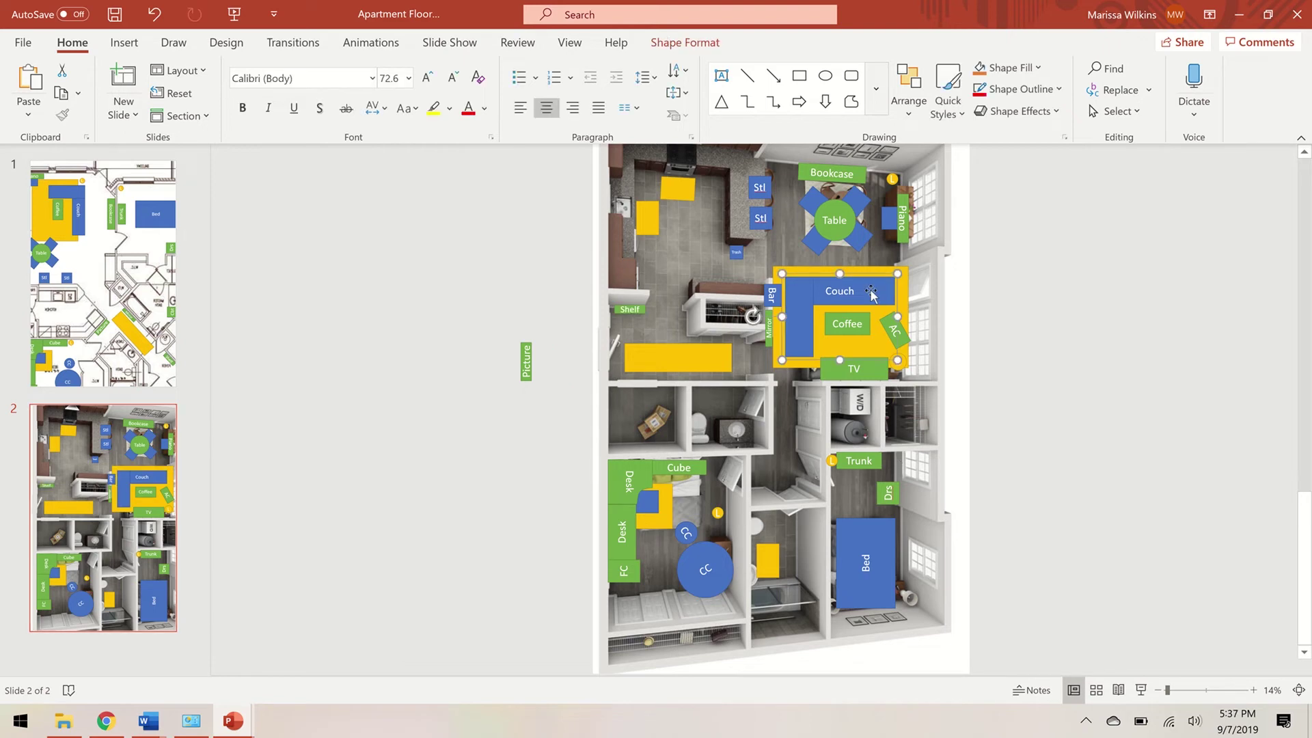
right_click(873, 291)
mouse_move(933, 390)
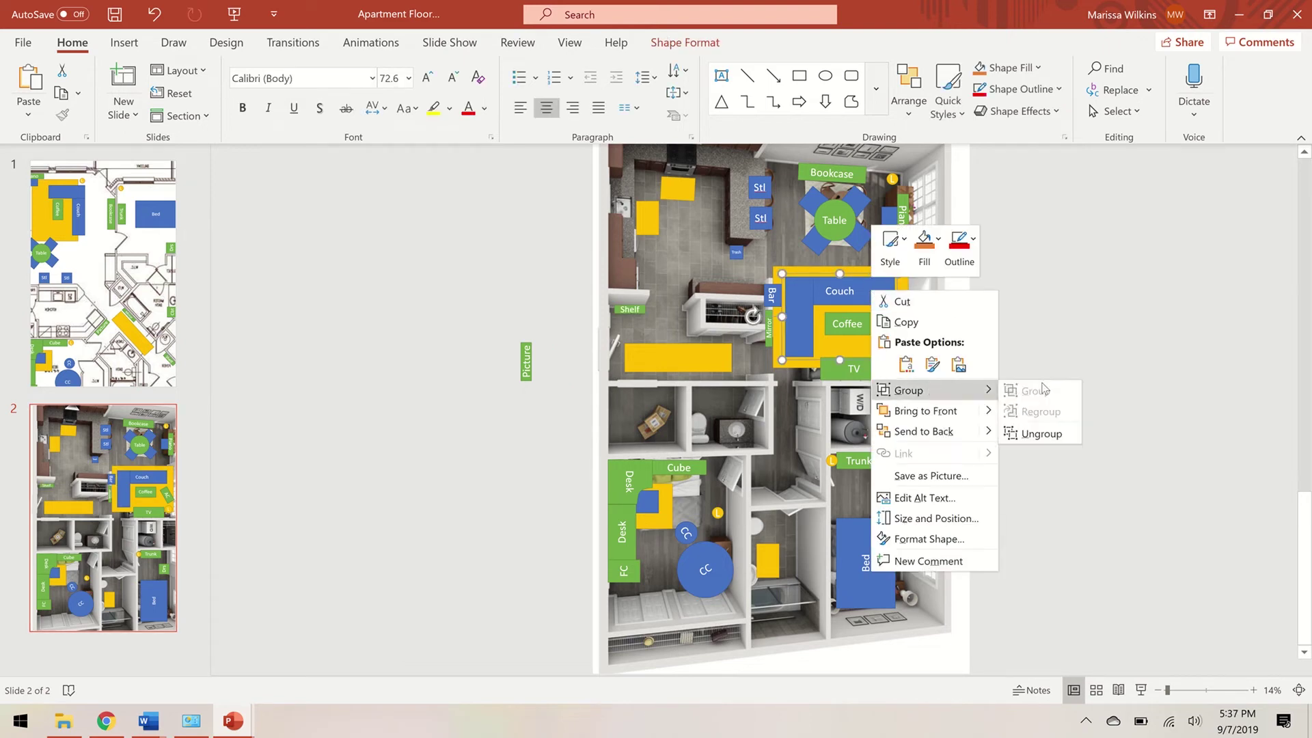
left_click(1035, 433)
left_click_drag(872, 287, 1152, 262)
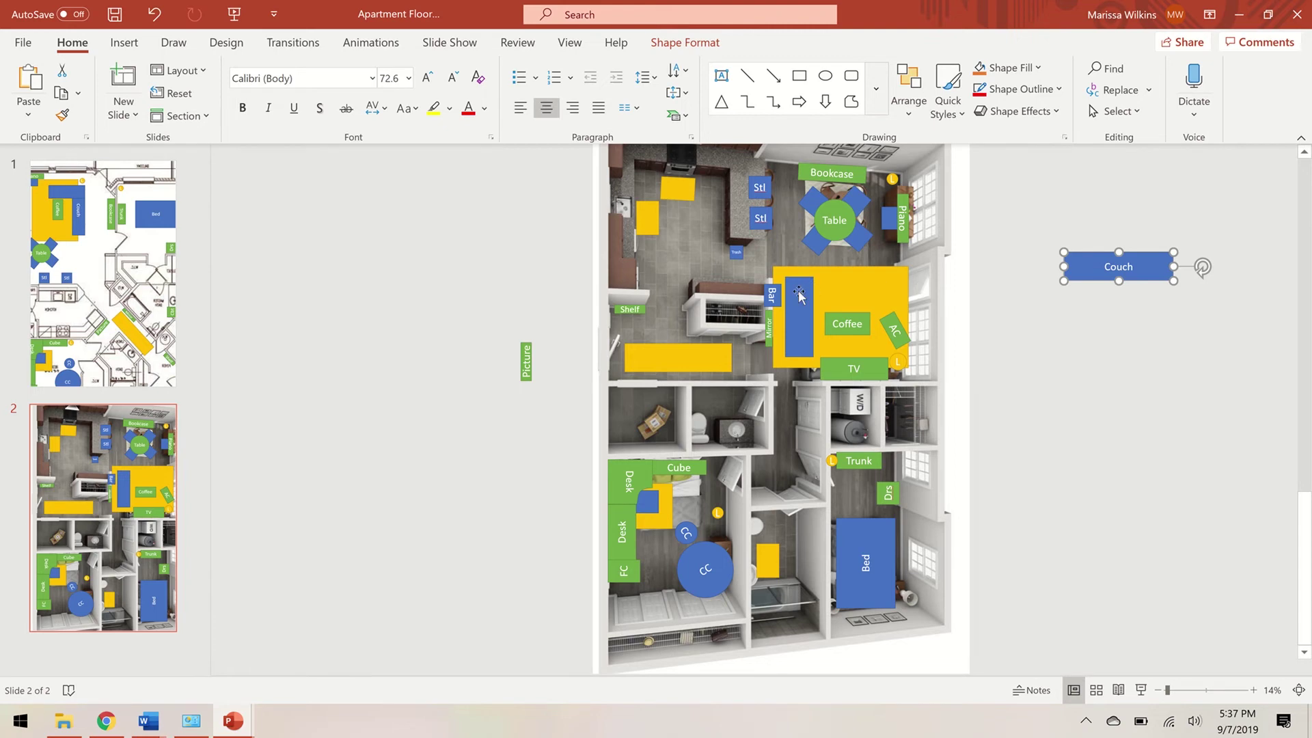
left_click_drag(796, 287, 1023, 274)
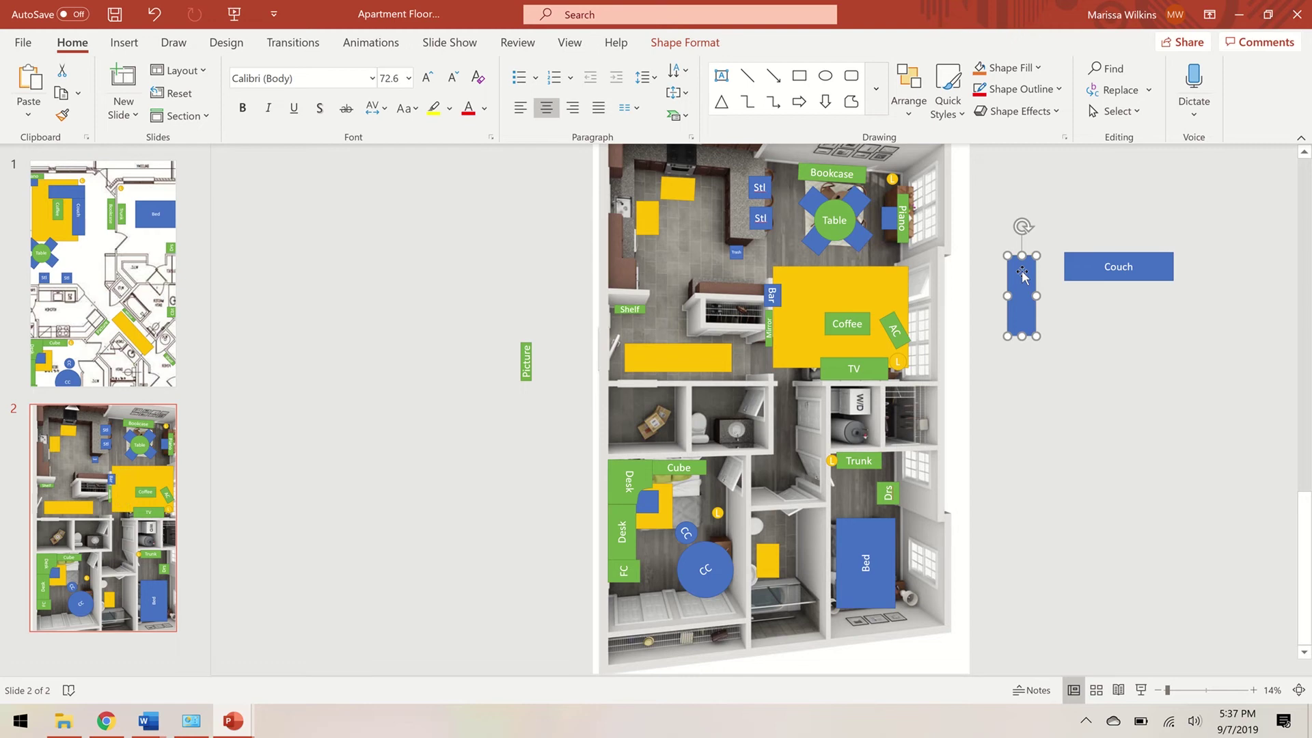
Step: Line the second blue bar up under the Couch bar's left end and group both into an L-shaped couch
left_click_drag(1022, 272, 1079, 275)
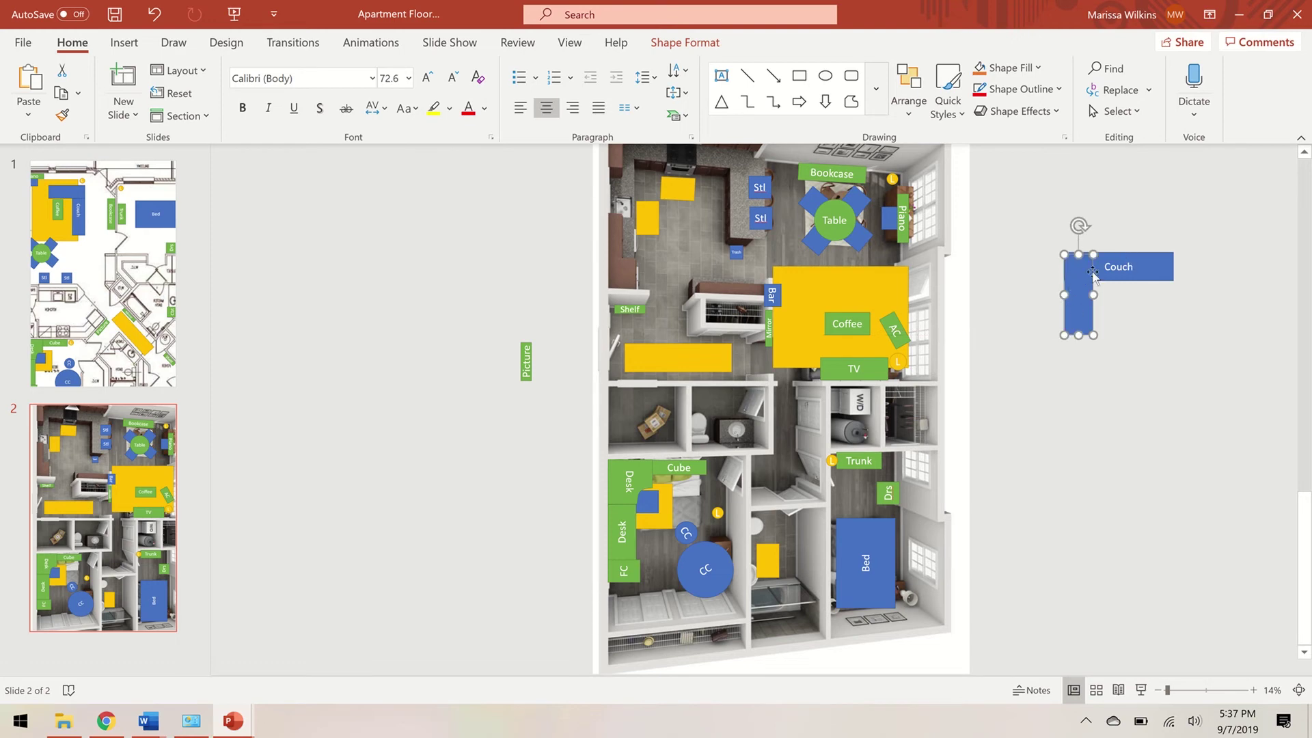
left_click(1088, 273)
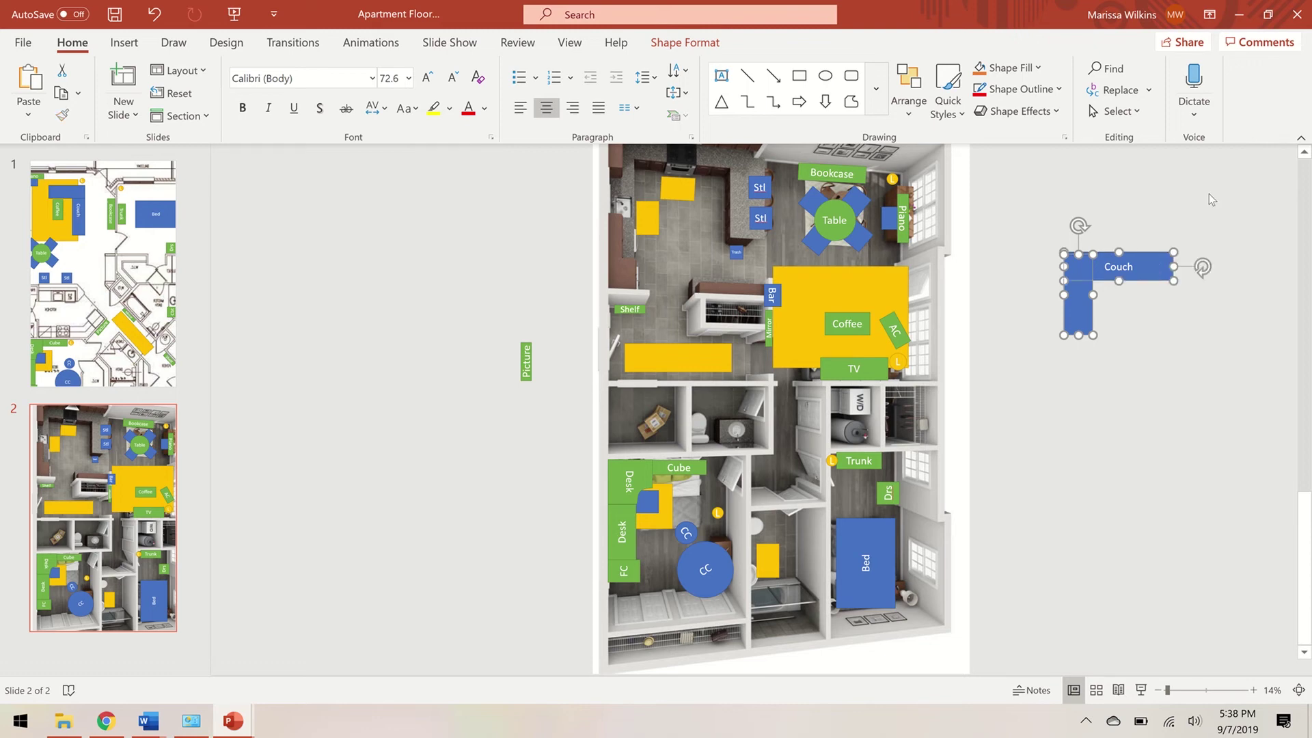
left_click(1244, 174)
left_click_drag(1196, 232, 1034, 367)
right_click(1085, 270)
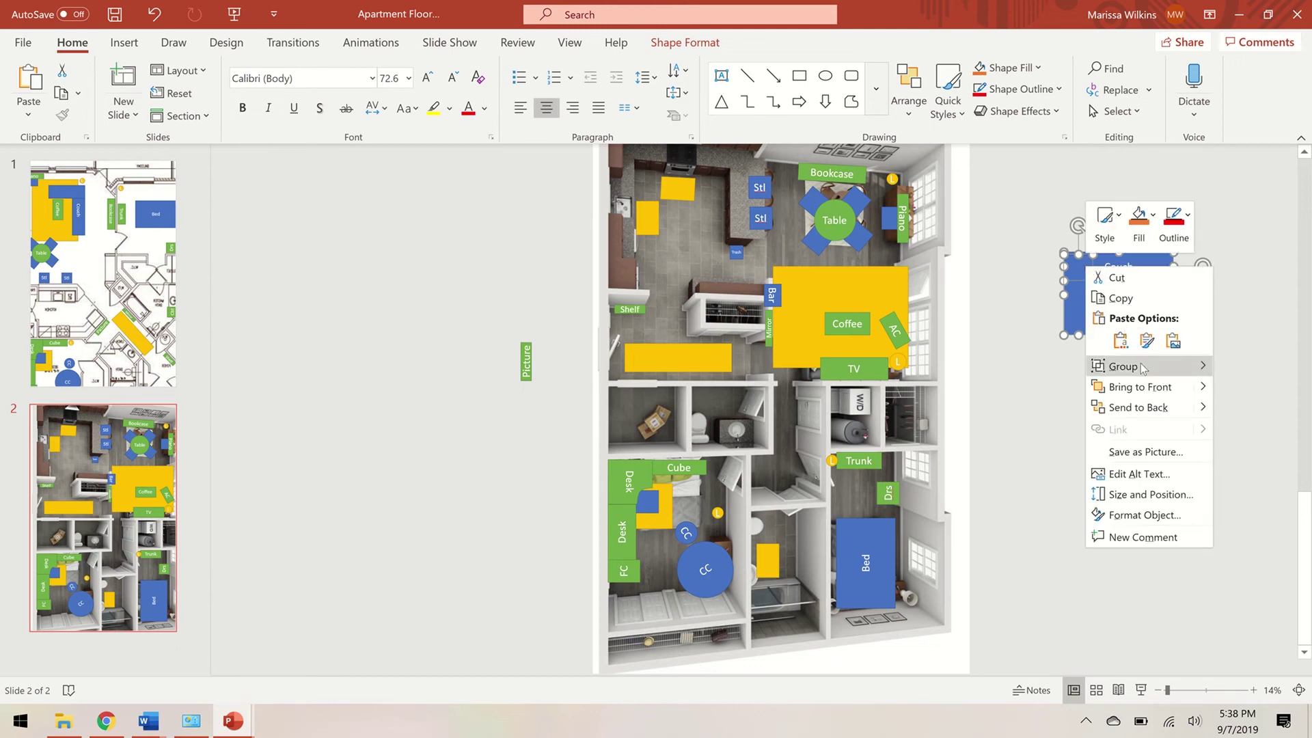
mouse_move(1155, 366)
left_click(1219, 369)
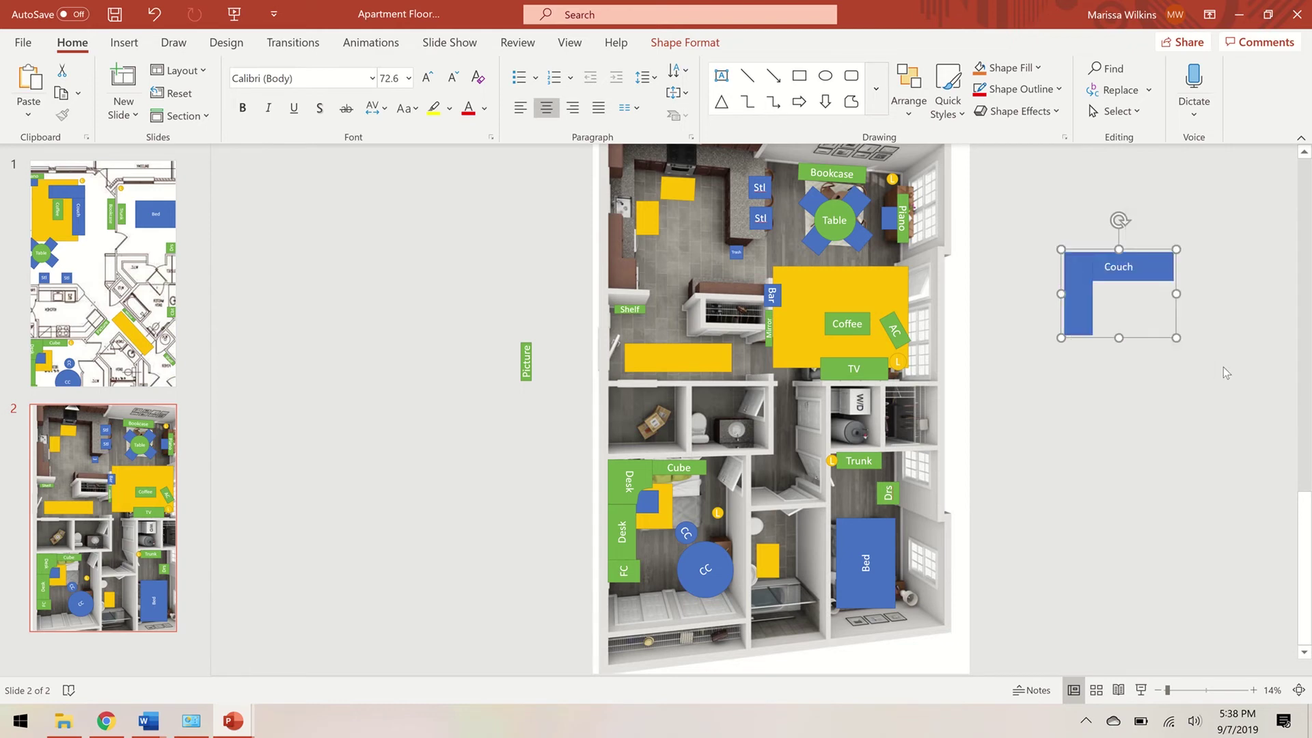
left_click(1175, 319)
Step: Move the L-shaped couch back over the yellow rug by Coffee and nudge the Desk and Piano groups to test them
left_click_drag(1170, 262, 886, 281)
left_click(1029, 295)
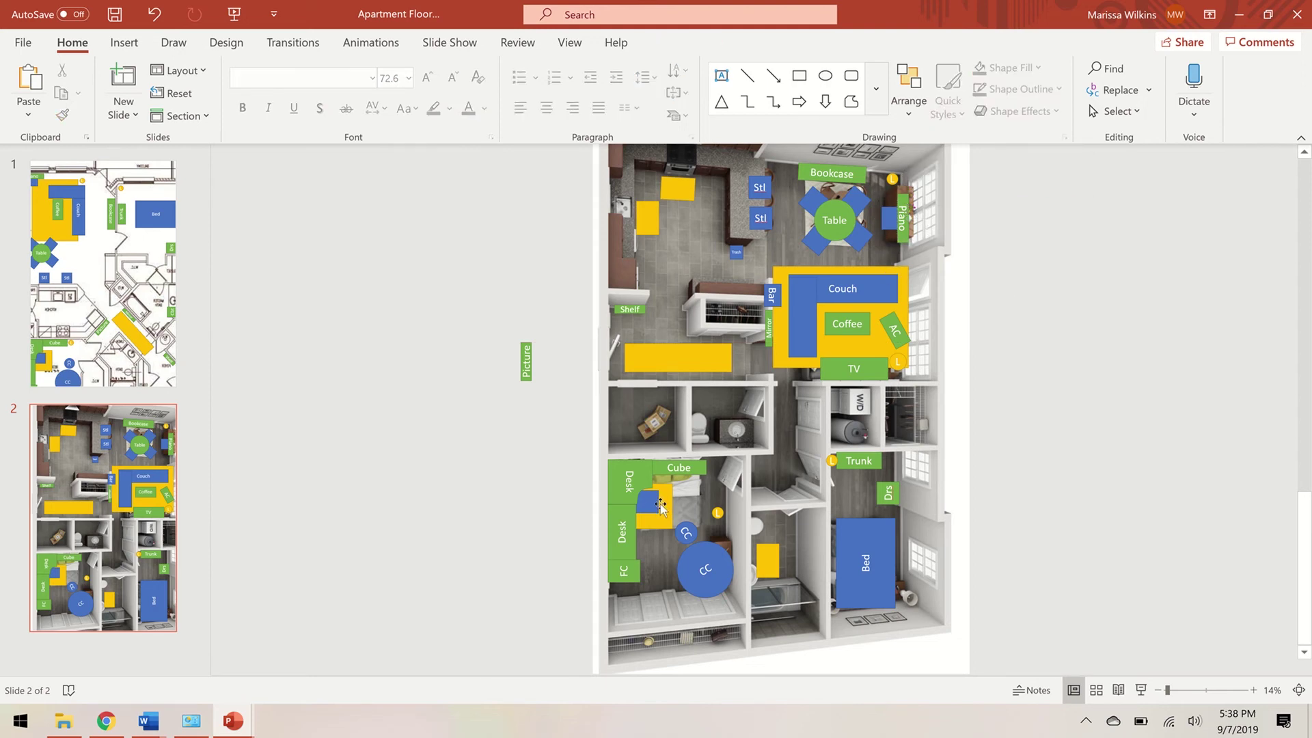
mouse_move(660, 506)
left_mouse_down()
mouse_move(591, 506)
mouse_move(667, 505)
left_mouse_up()
mouse_move(909, 205)
left_mouse_down()
mouse_move(935, 207)
mouse_move(910, 203)
left_mouse_up()
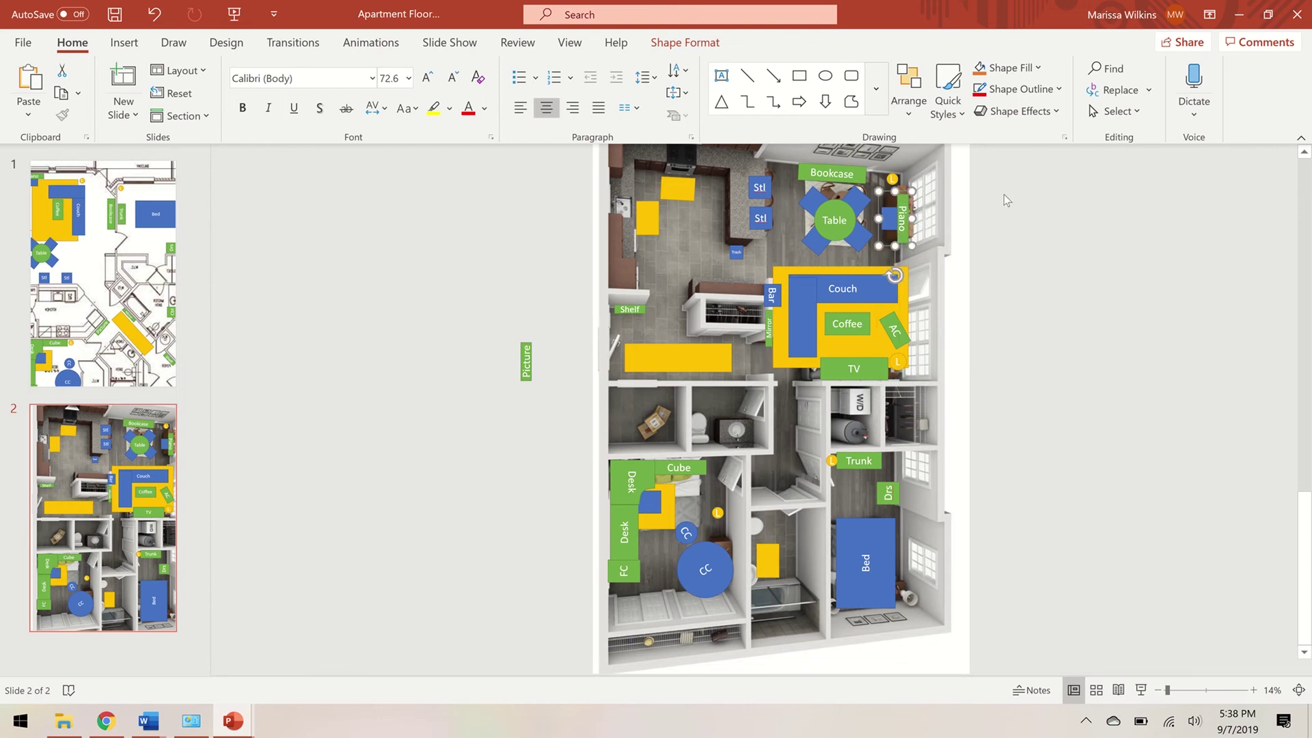
left_click(1003, 194)
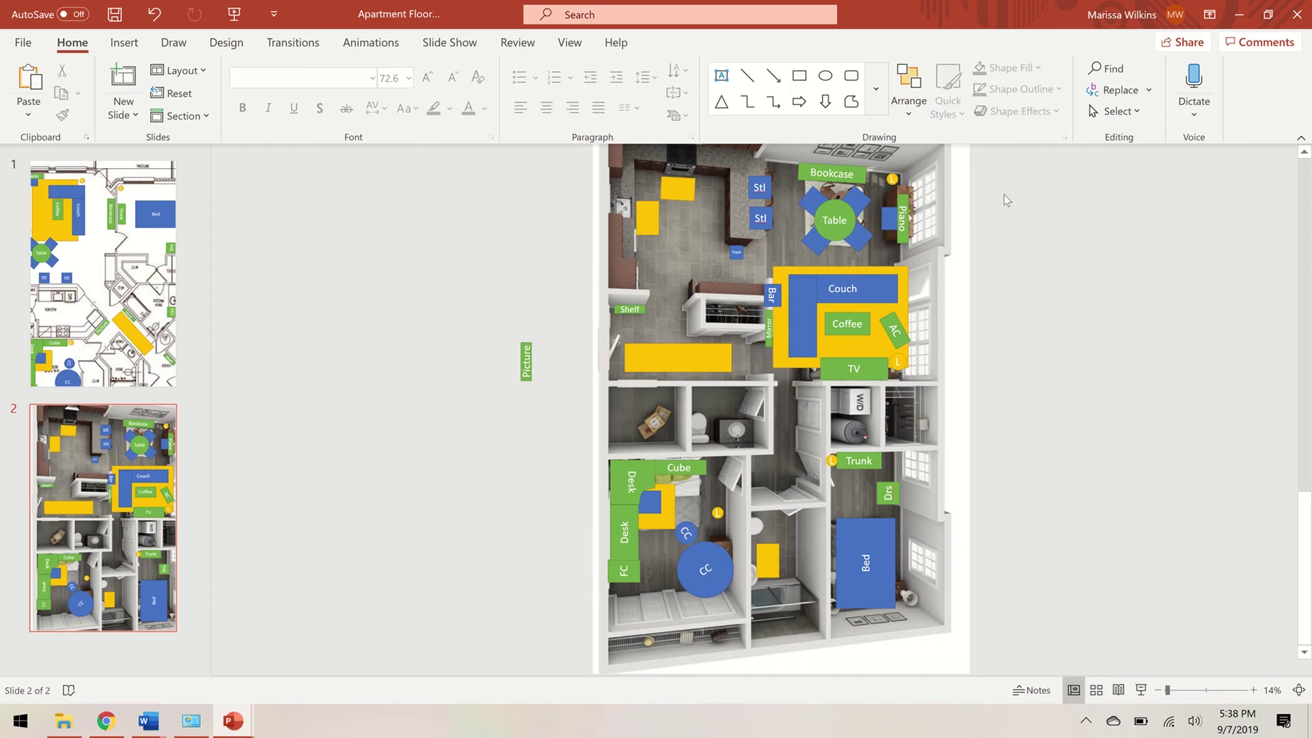